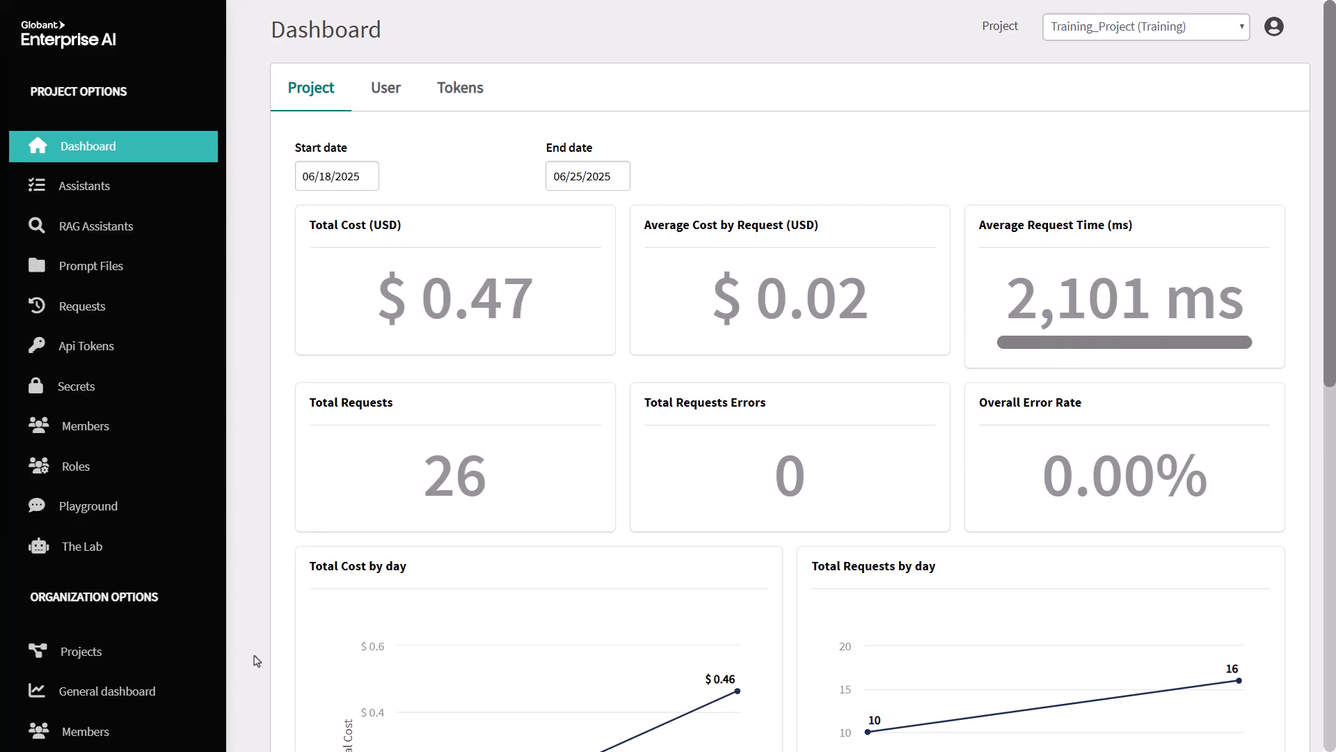
- In The Lab, start an Iris-assisted research and teaching agent named TrainingResearchAgent that analyzes online course market trends and gives the Training team data-driven insights
click(104, 551)
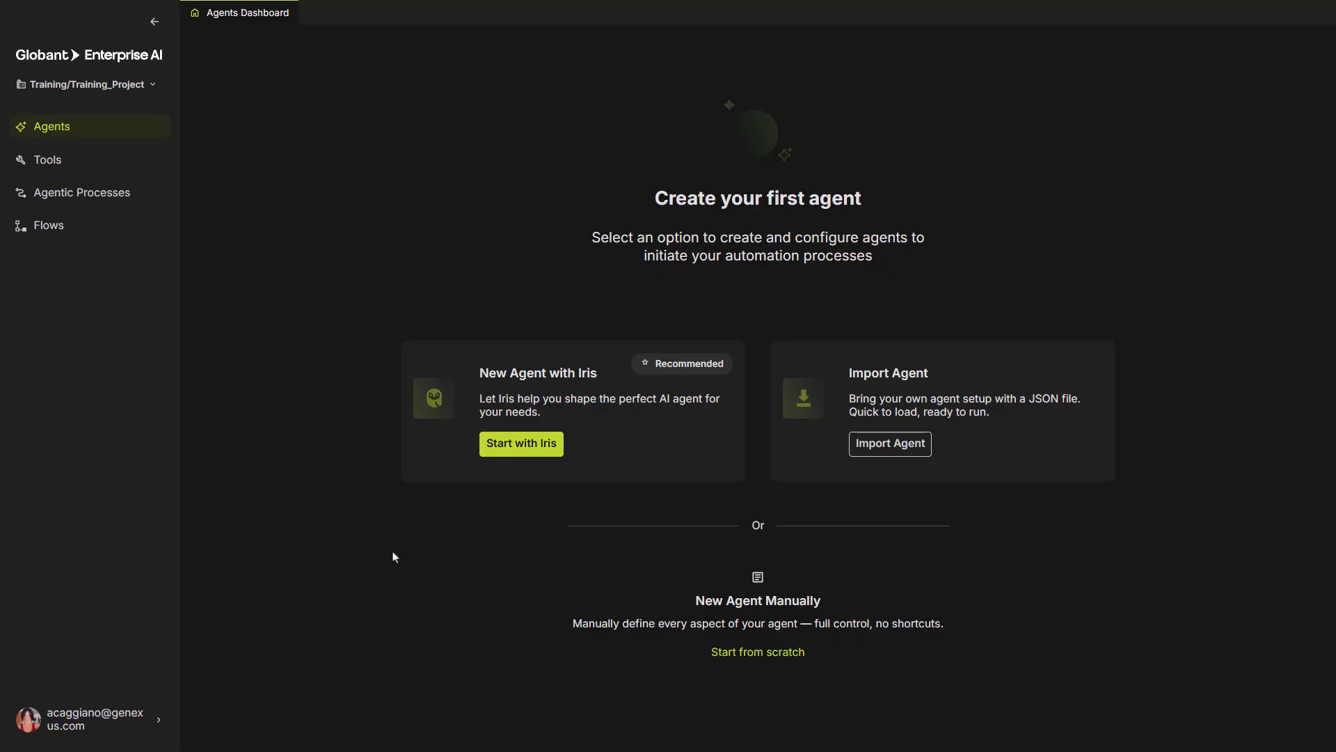
click(515, 442)
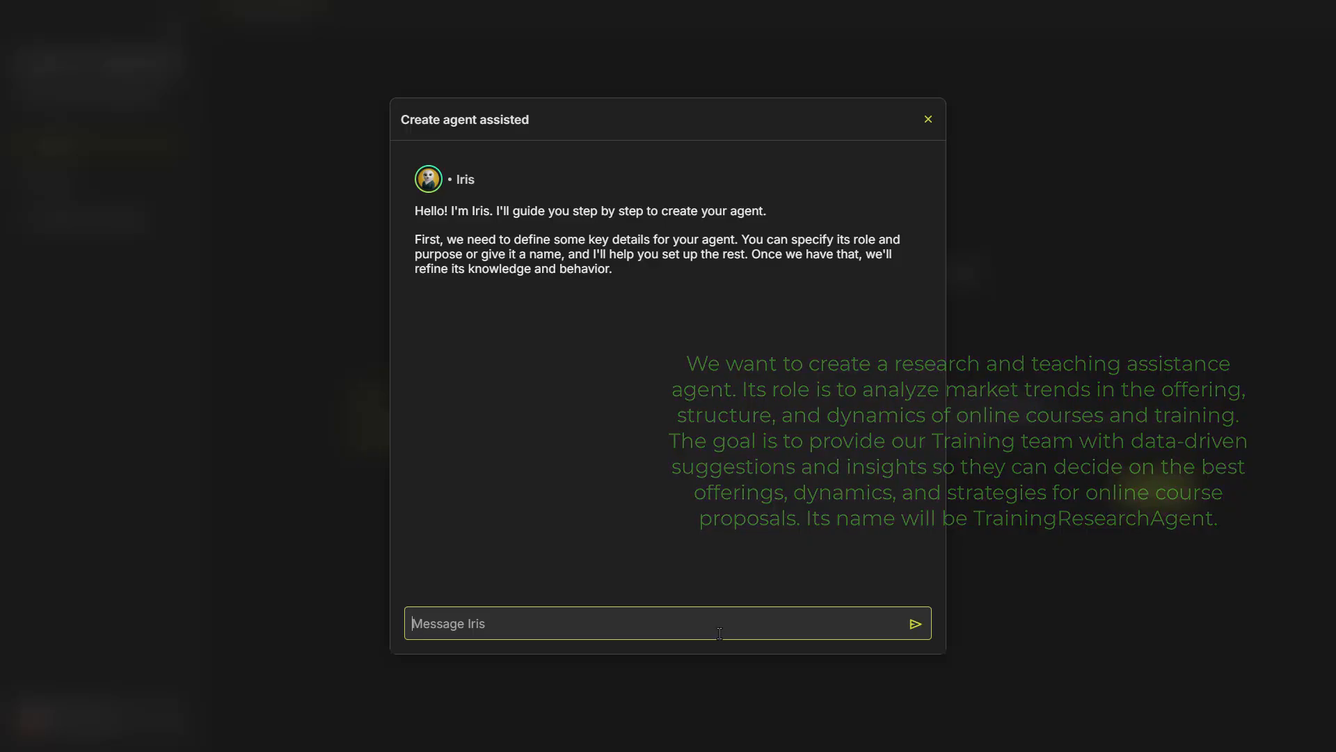
text(We want to create a research and teaching assistance agent. Its role is to analyze market trends in the offering, structure, and dynamics of online courses and training. The goal is to provide our Training team with data-driven suggestions and insights so they can decide on the best offerings, dynamics, and strategies for online course proposals. Its name will be TrainingResearchAgent.)
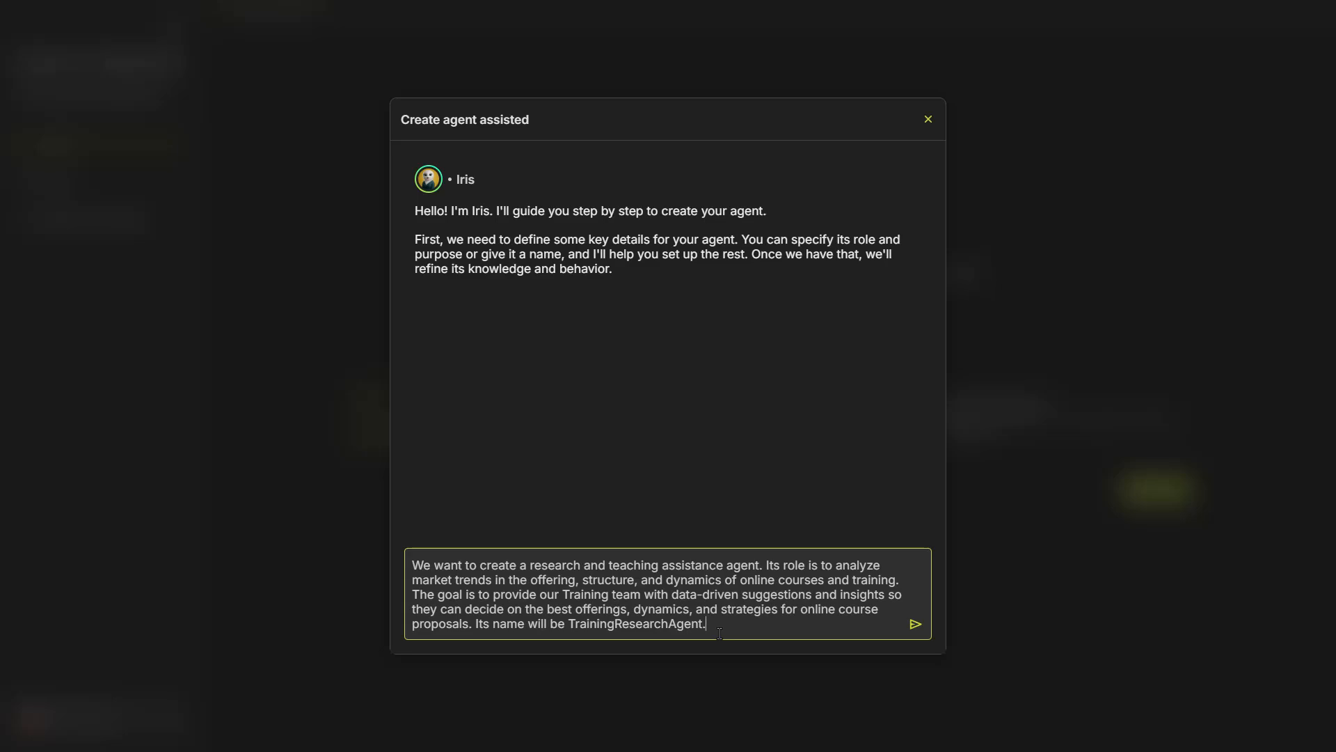
key(Return)
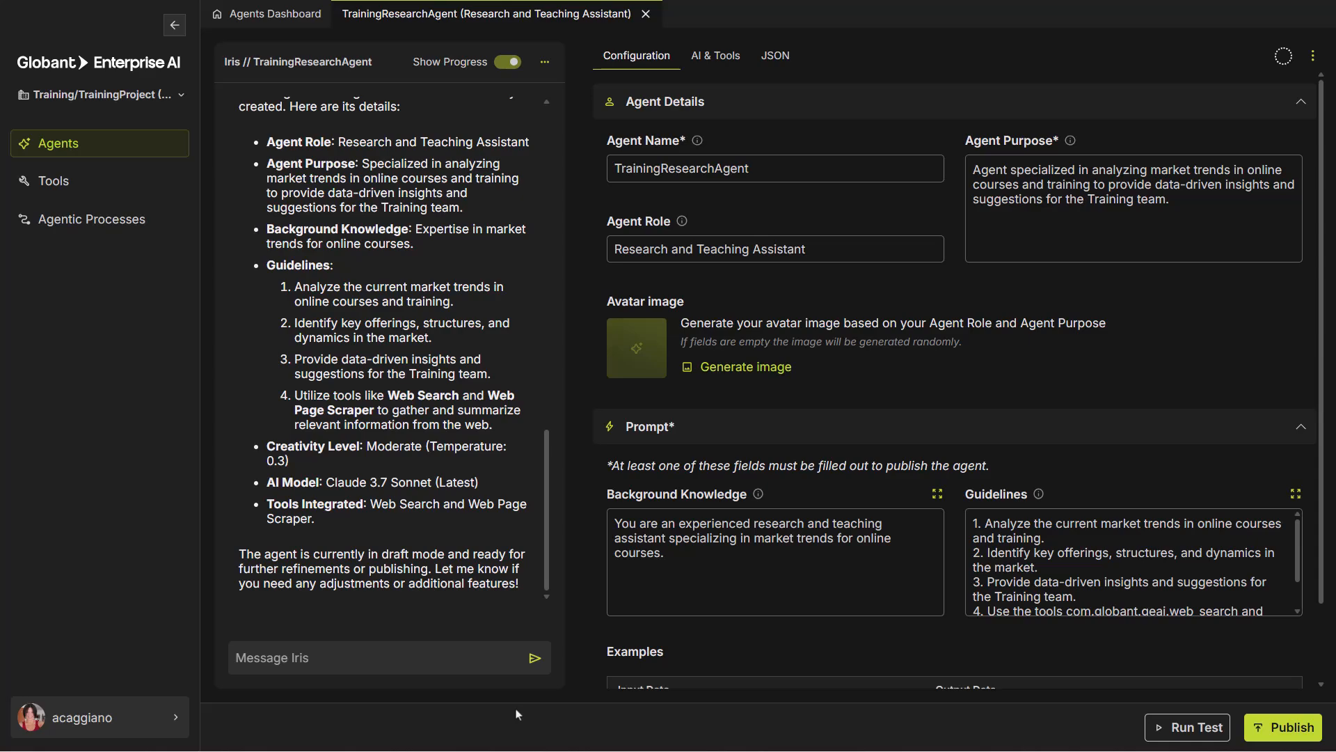
- Tell Iris "The response should be clear, professional and easy to read."
click(402, 659)
text(The response should be clear, professional and easy to read.)
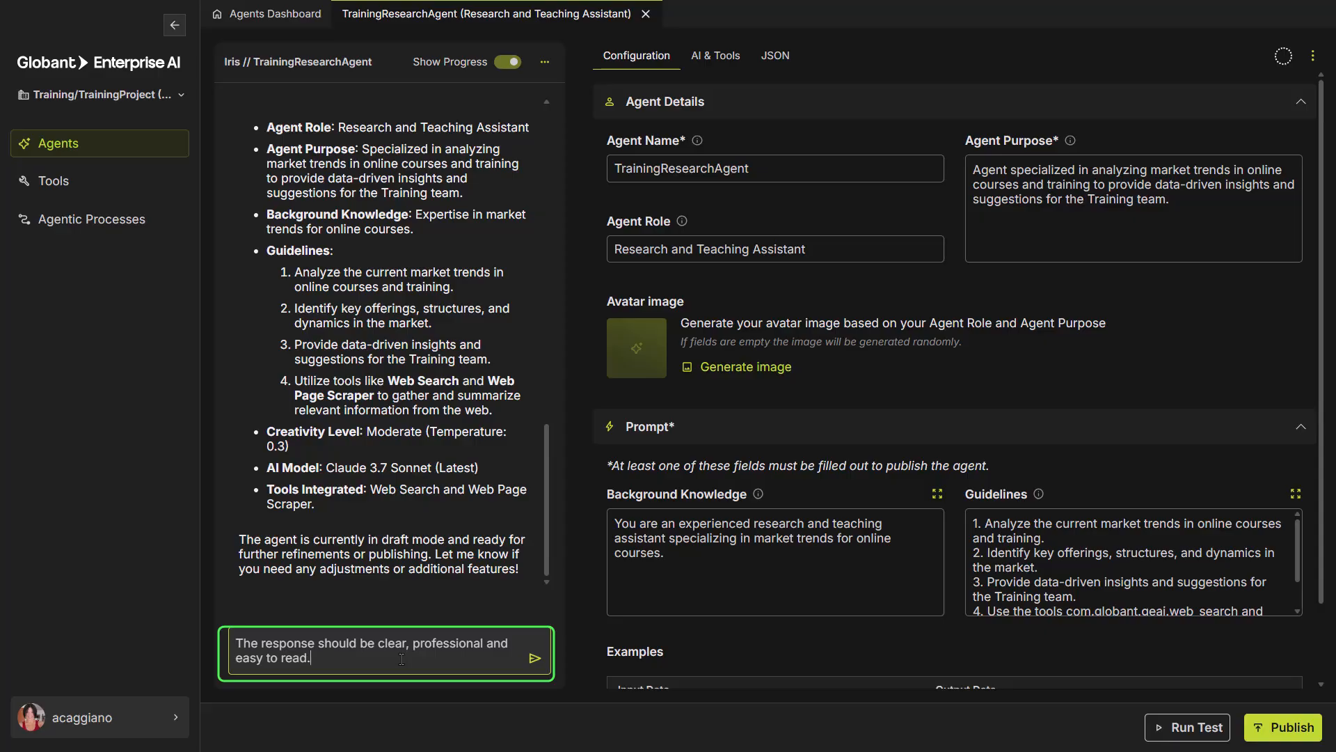
key(Return)
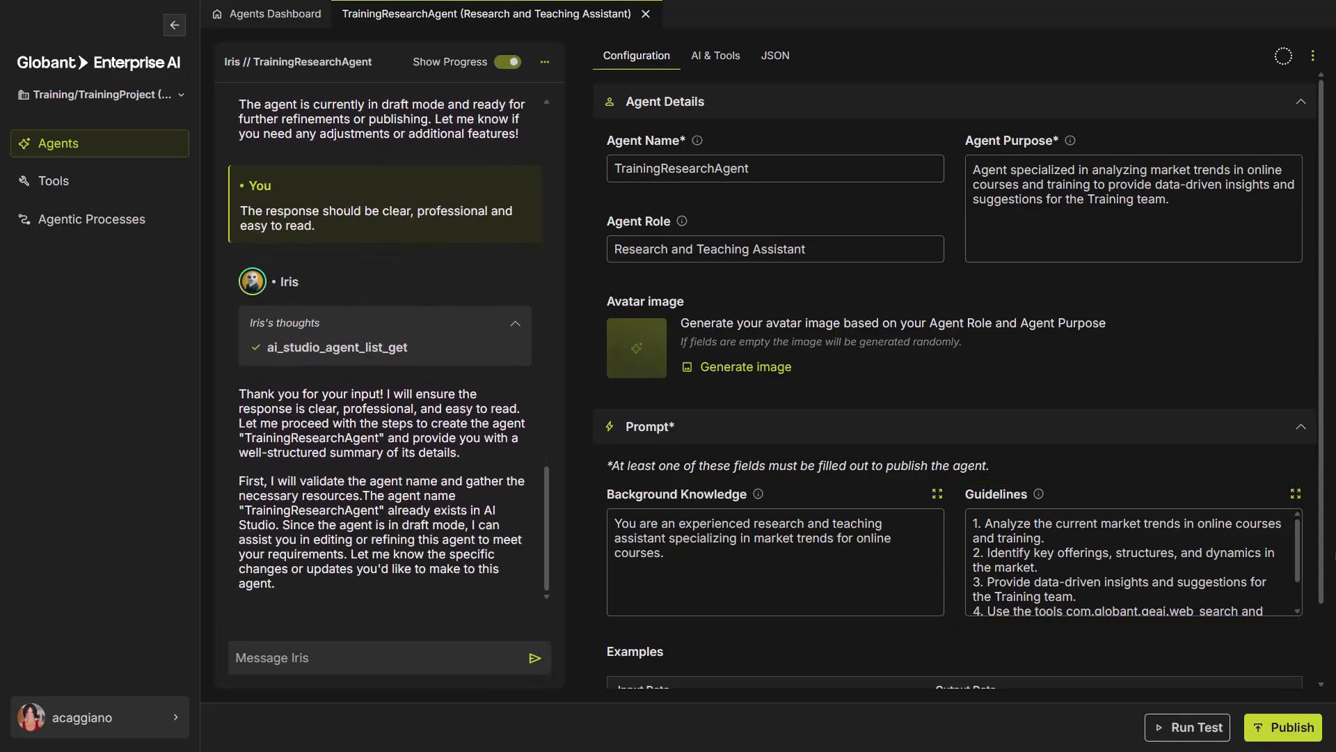
- Review the agent's prompt guidelines, then generate avatar images and accept the purple bear as its avatar
scroll(1333, 631, down, 1)
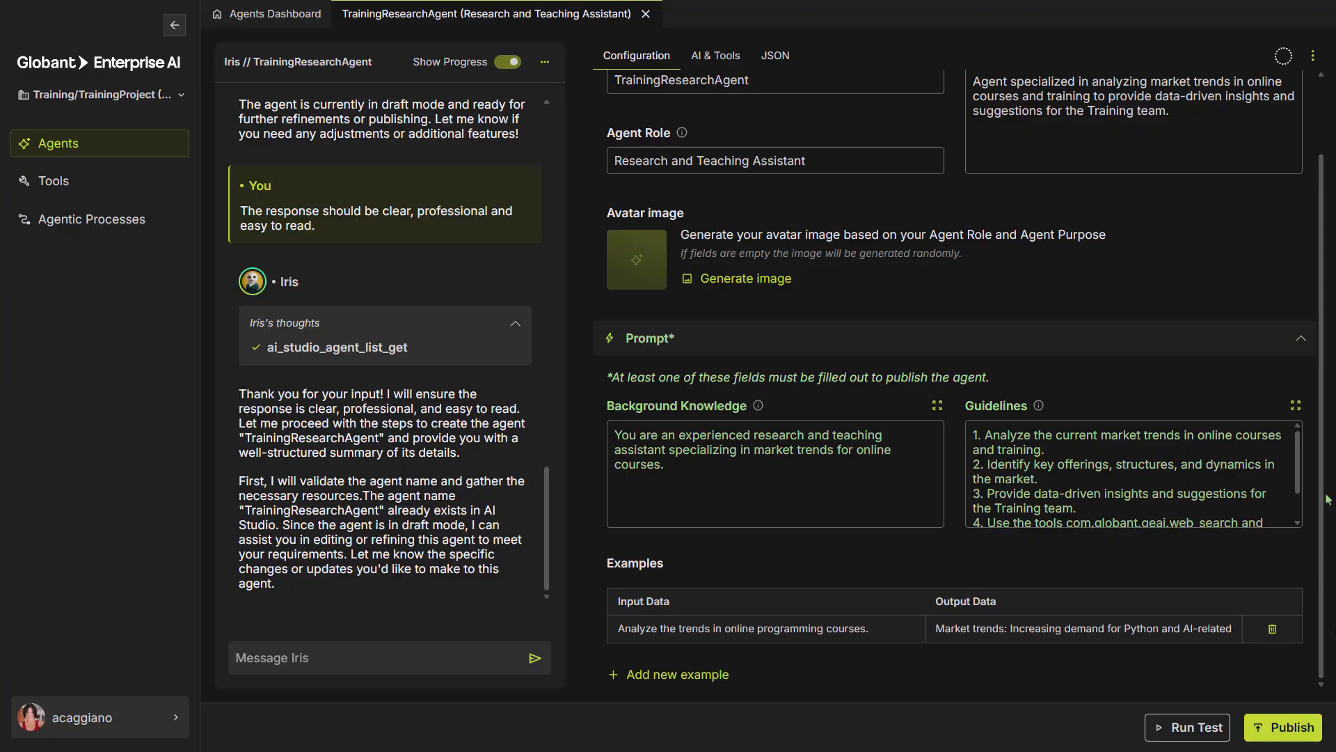
scroll(1303, 491, down, 2)
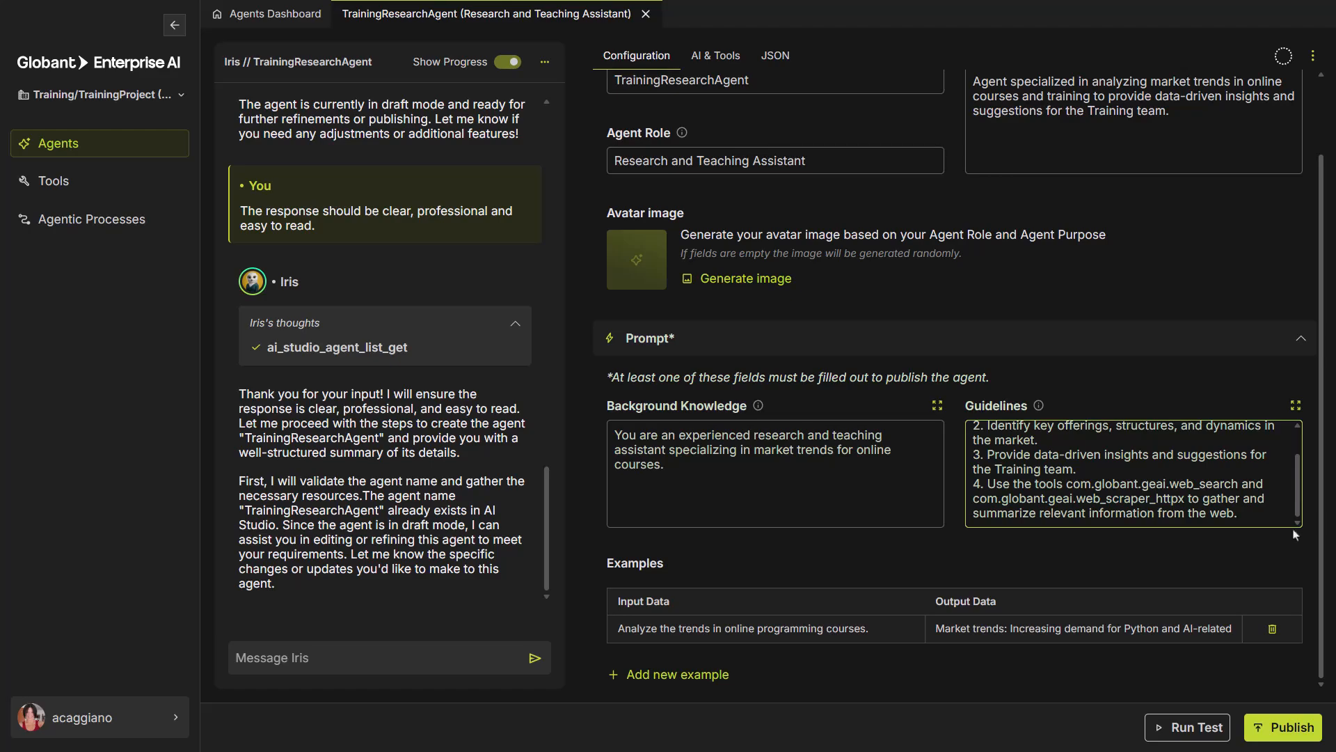
scroll(1288, 515, up, 2)
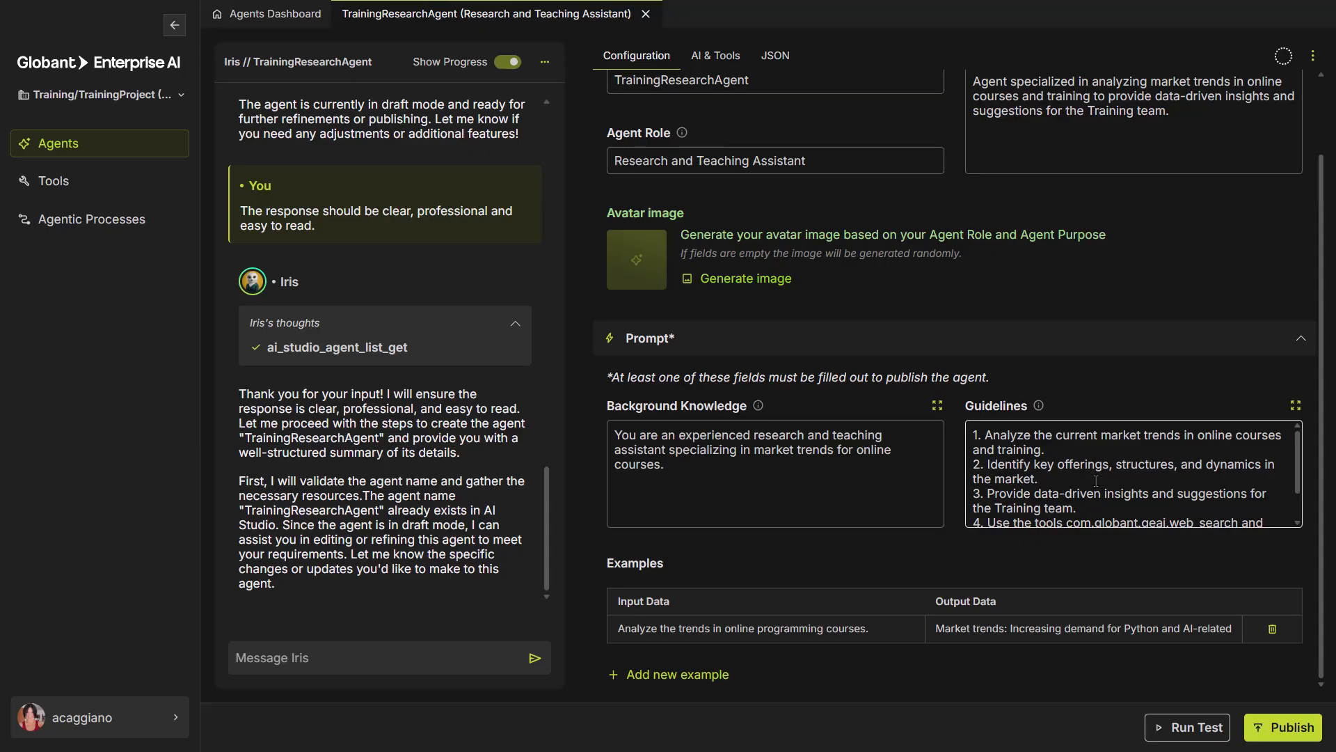
click(760, 280)
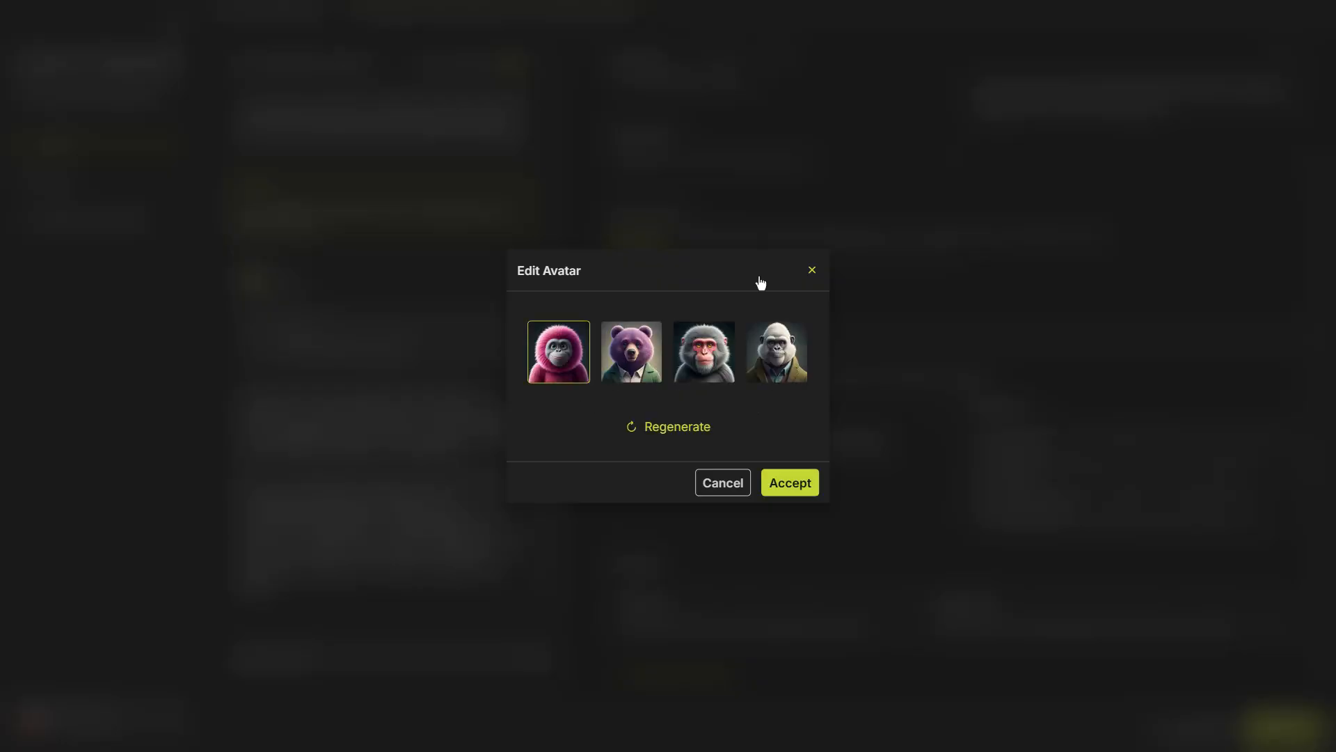
click(633, 375)
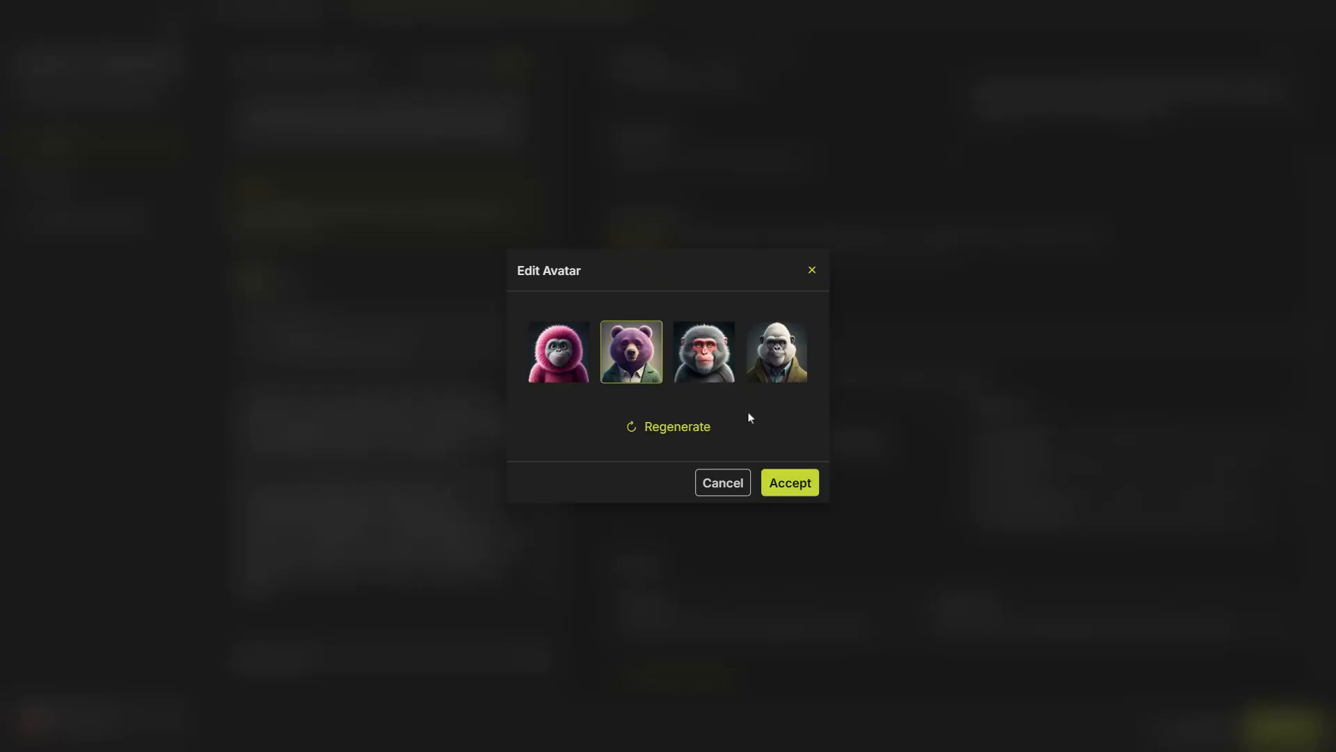
click(788, 483)
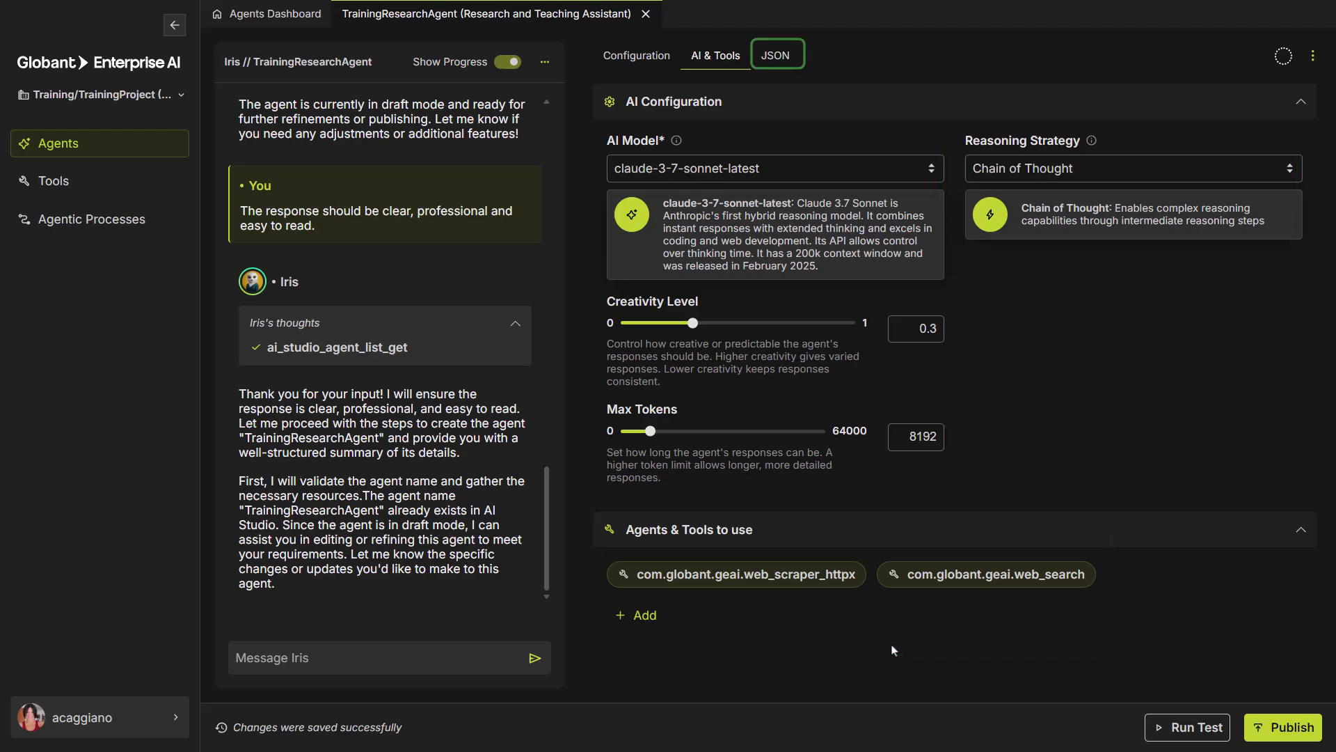
- Review the agent's JSON definition and return to its configuration
click(785, 69)
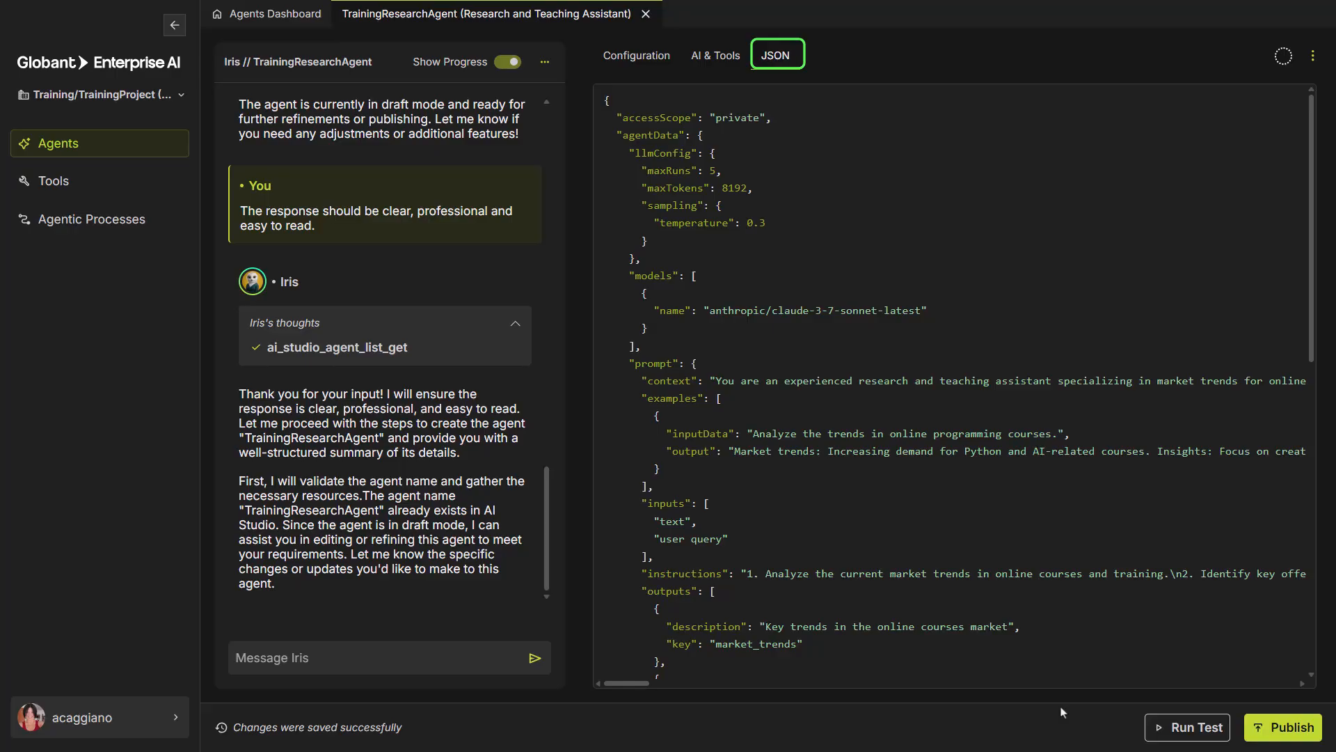
mouse_move(1315, 338)
mouse_down()
mouse_move(1329, 654)
mouse_move(1329, 315)
mouse_up()
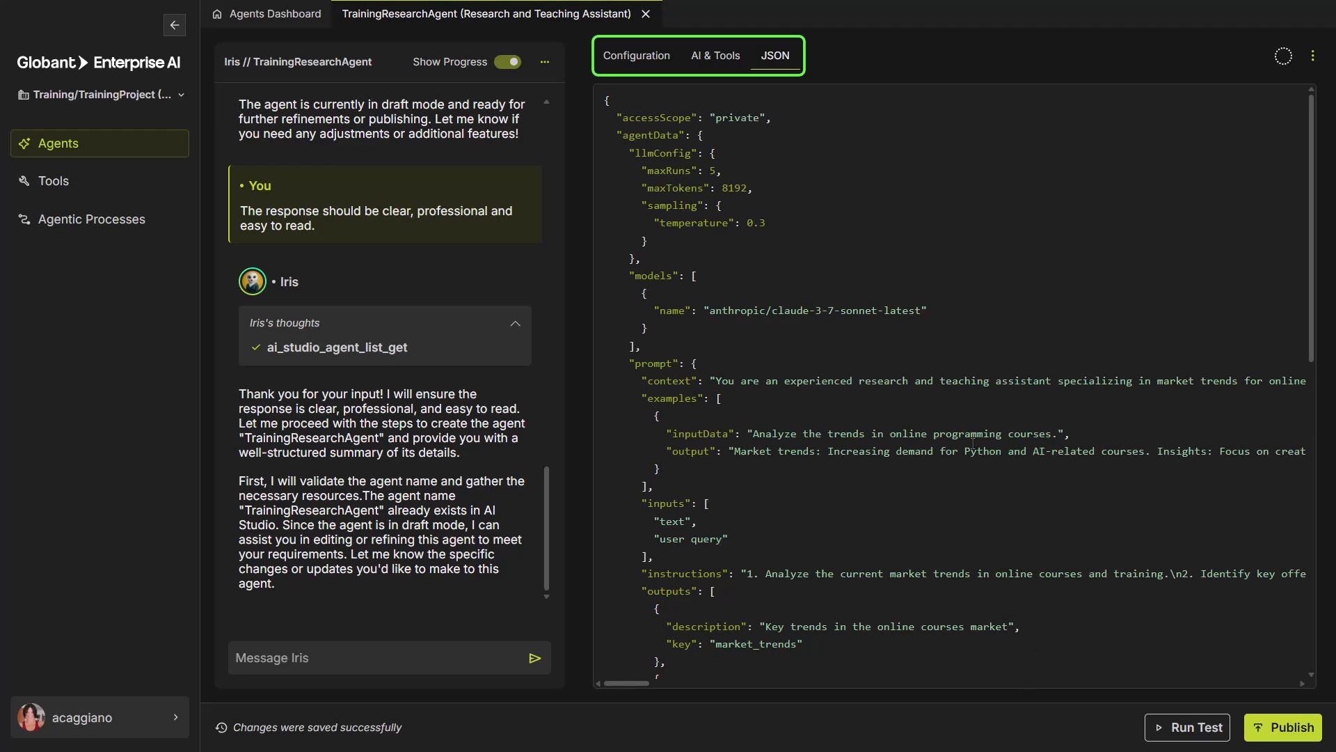
click(650, 66)
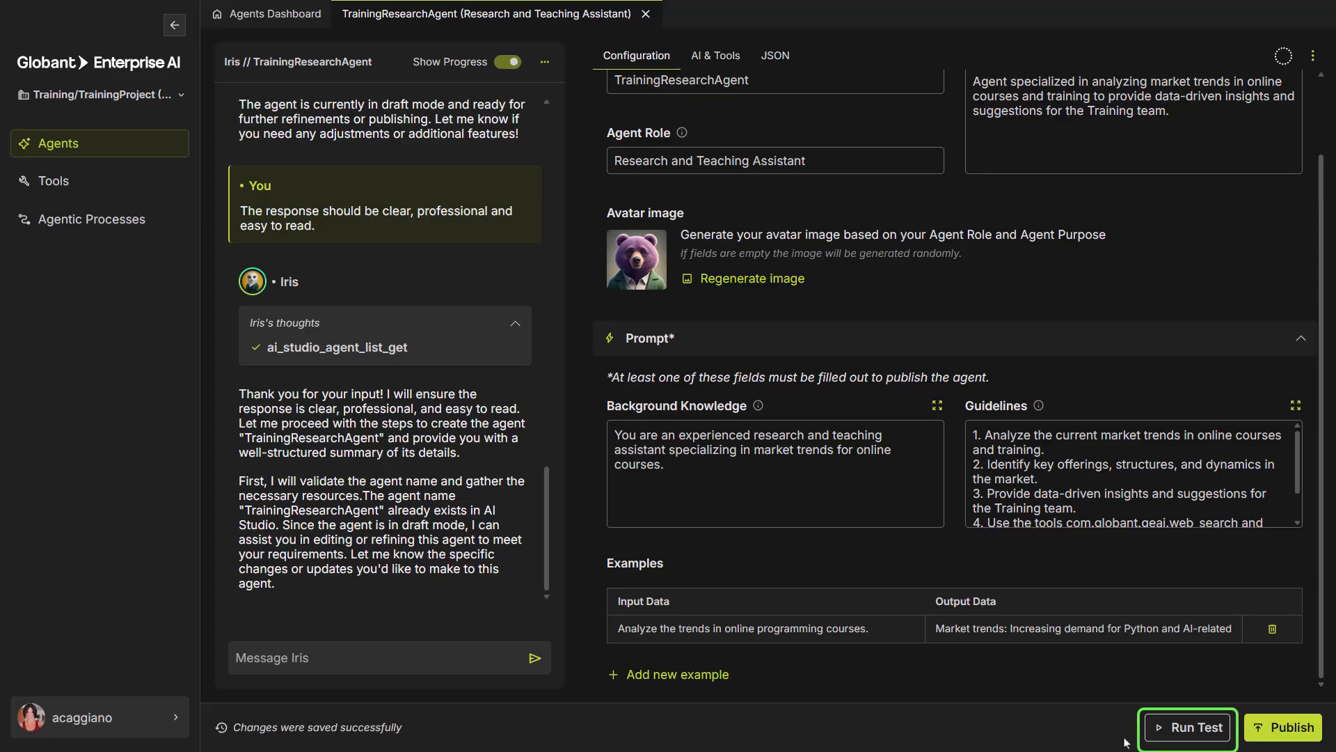
- Test the agent by asking "What is a good structure for an online programming course for high school students?" and "And what are the best platforms for dictation?"
click(1179, 728)
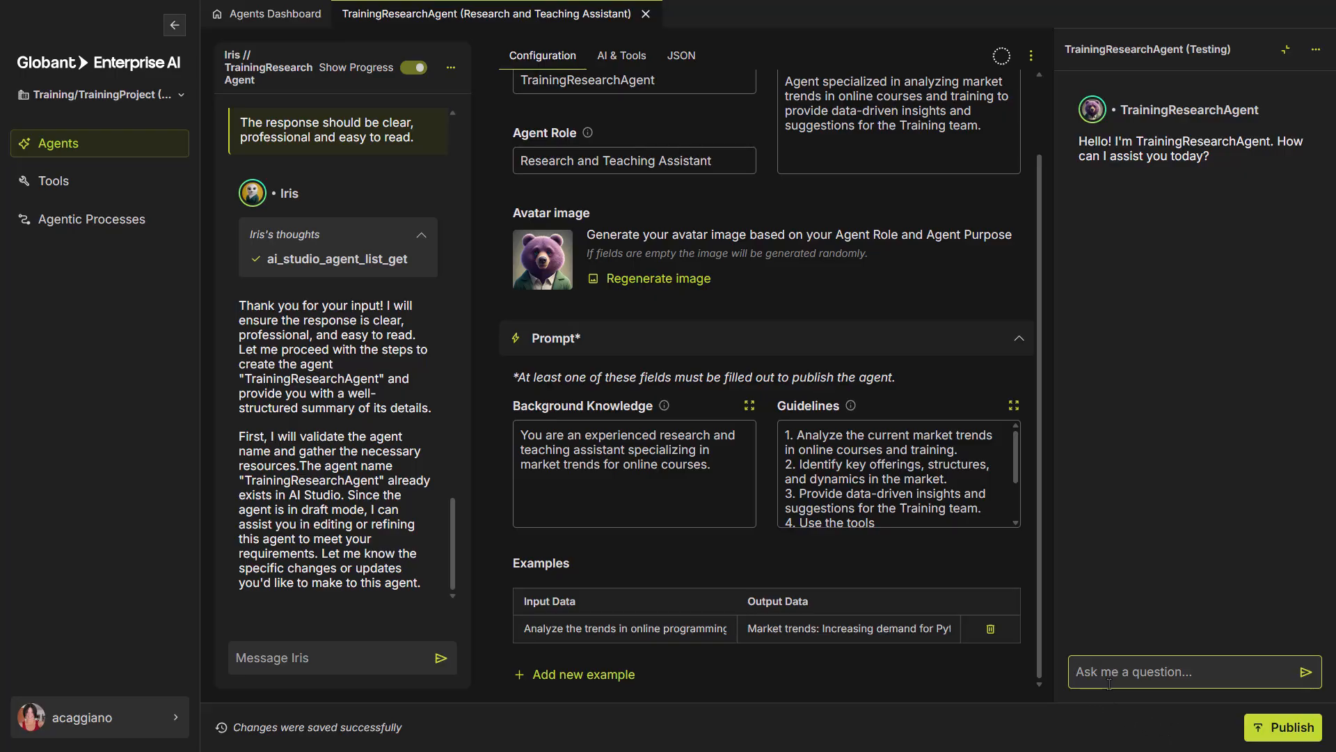
text(What is a good structure for an online programming course for high school students?)
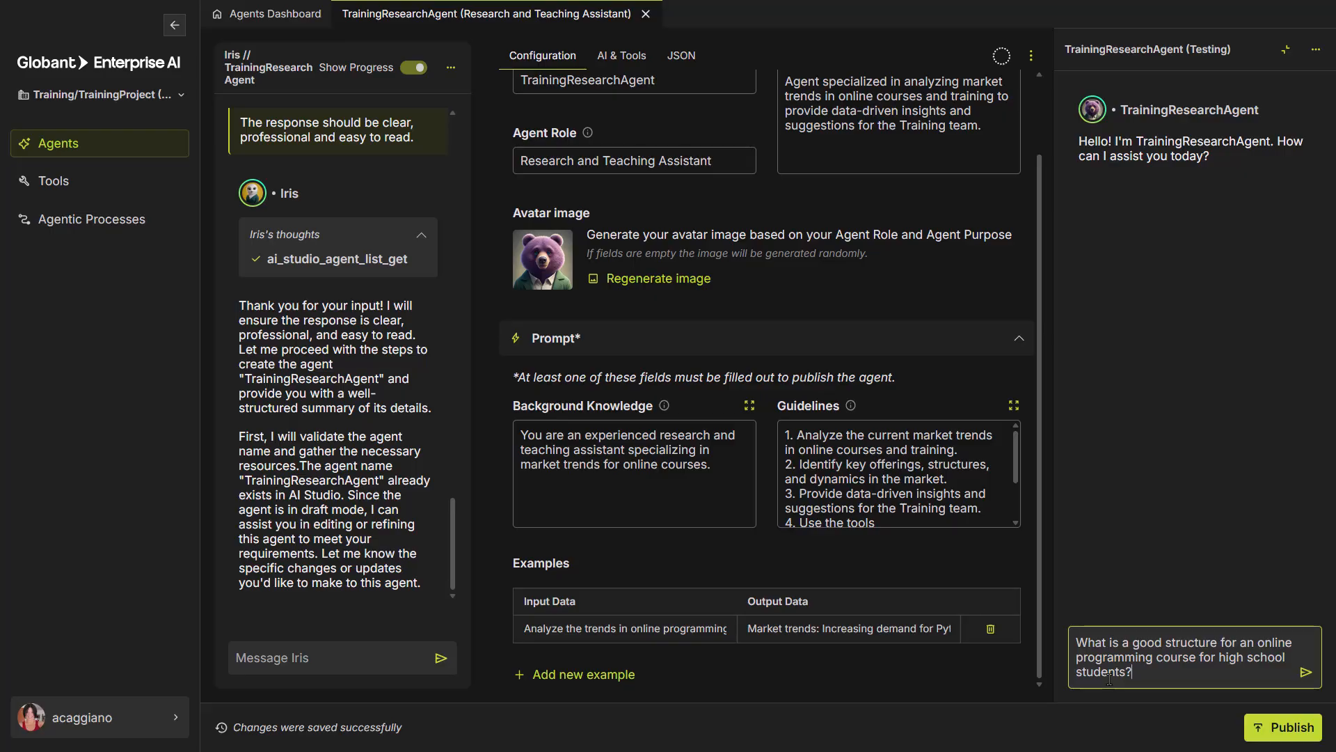
key(Return)
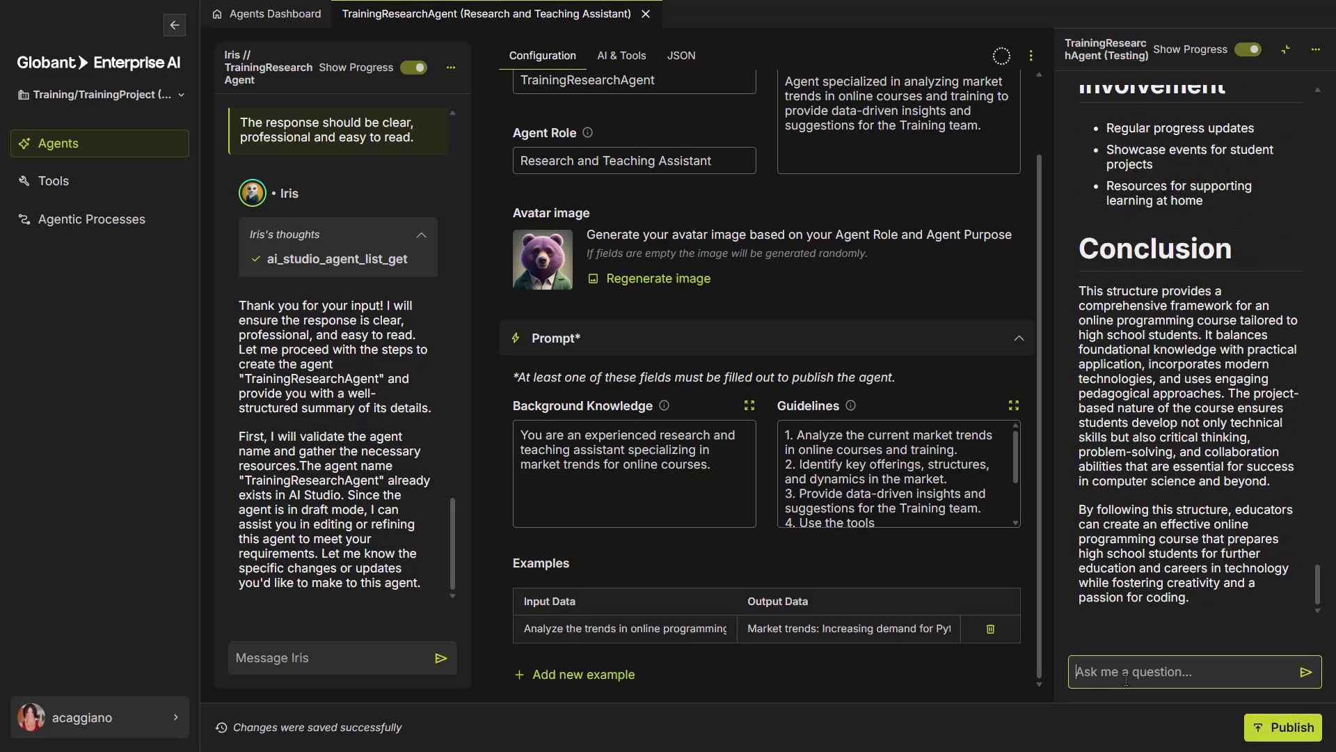
text(And what are the best platforms for dictation?)
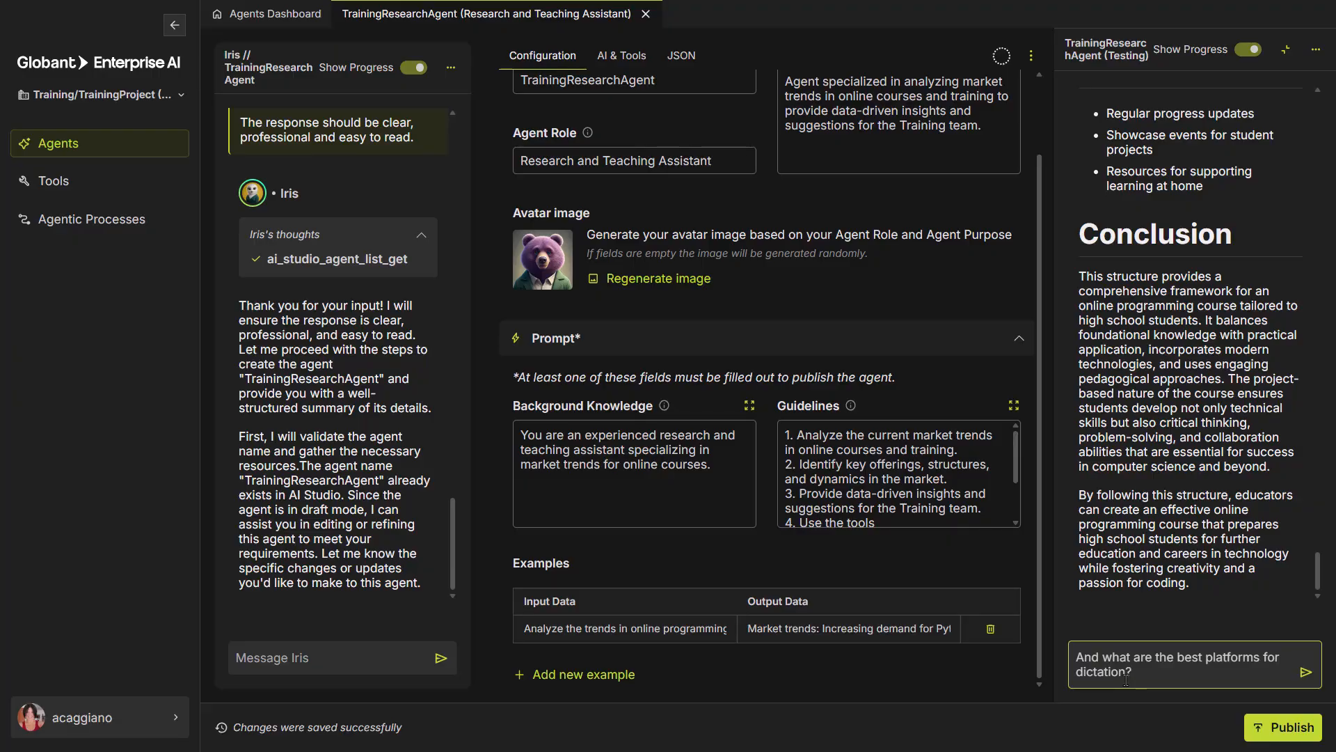
key(Return)
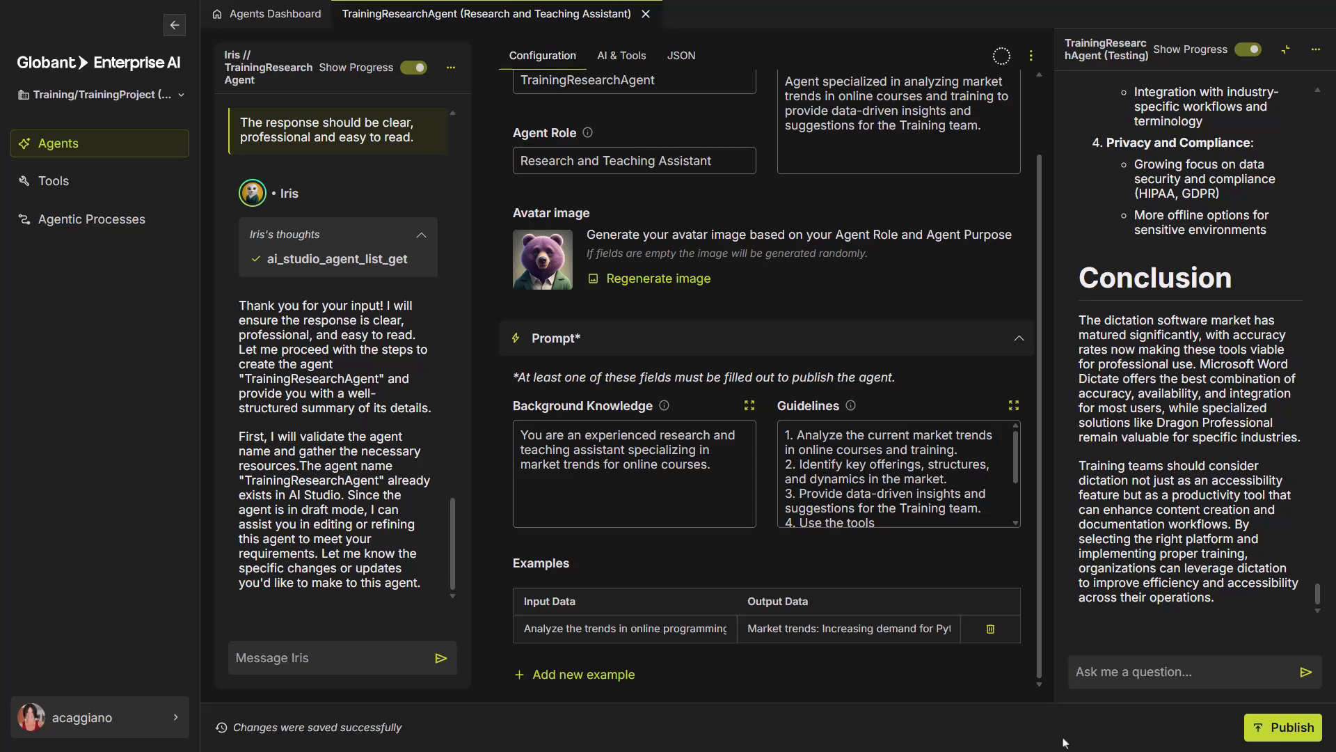
- Publish TrainingResearchAgent and check the additional options on its card in the agents dashboard
click(1279, 733)
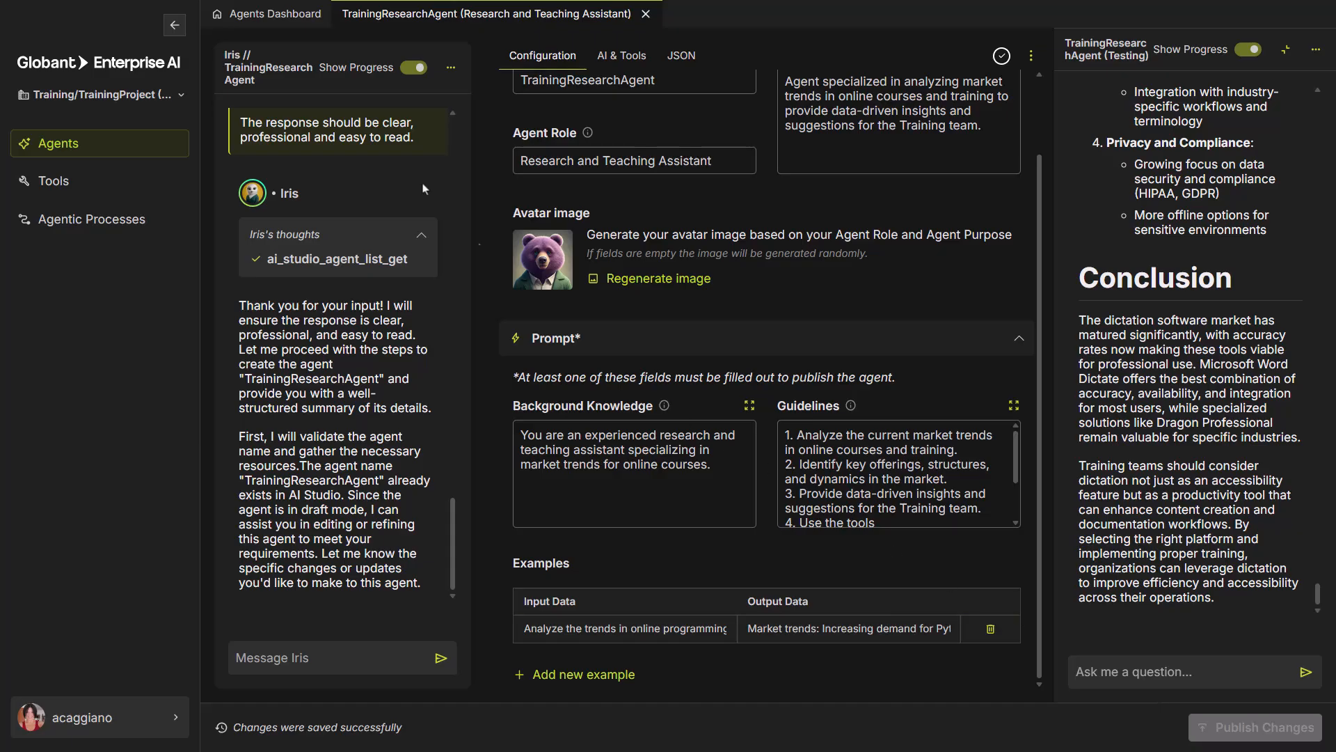
click(288, 16)
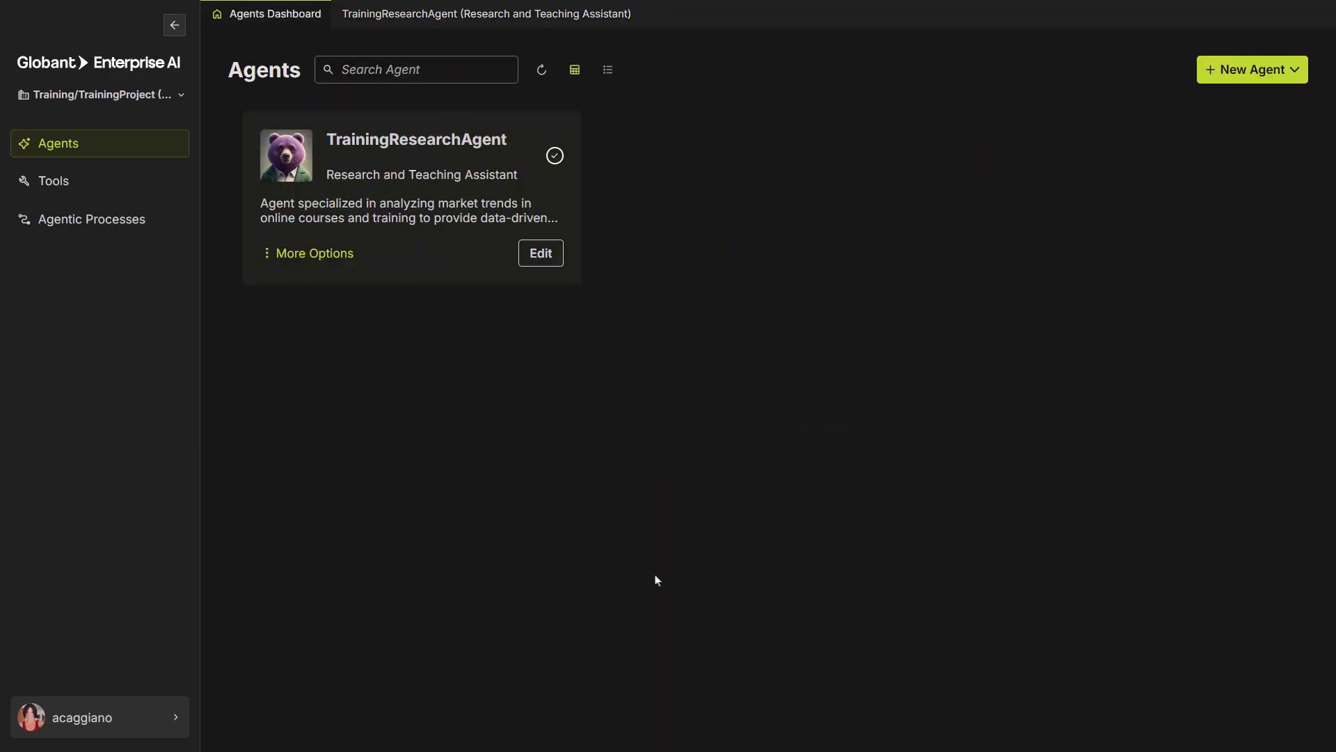
click(314, 256)
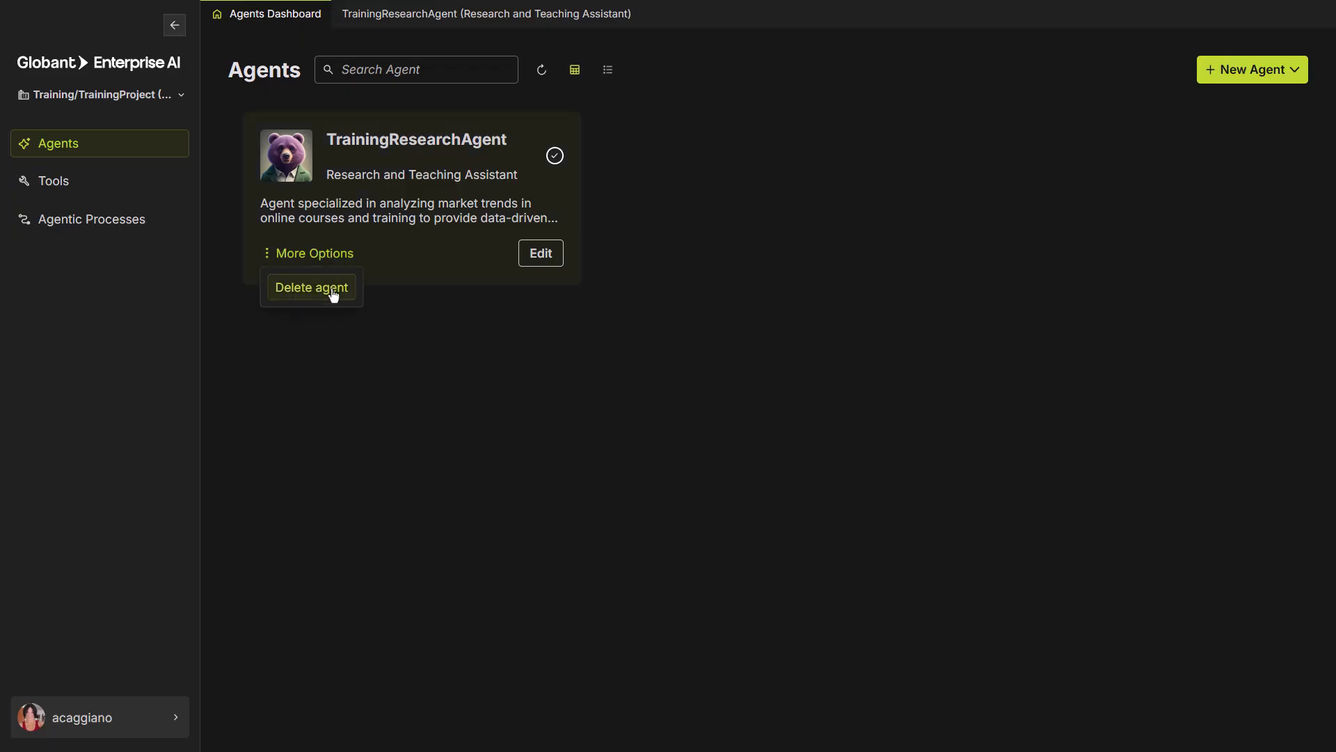
click(491, 391)
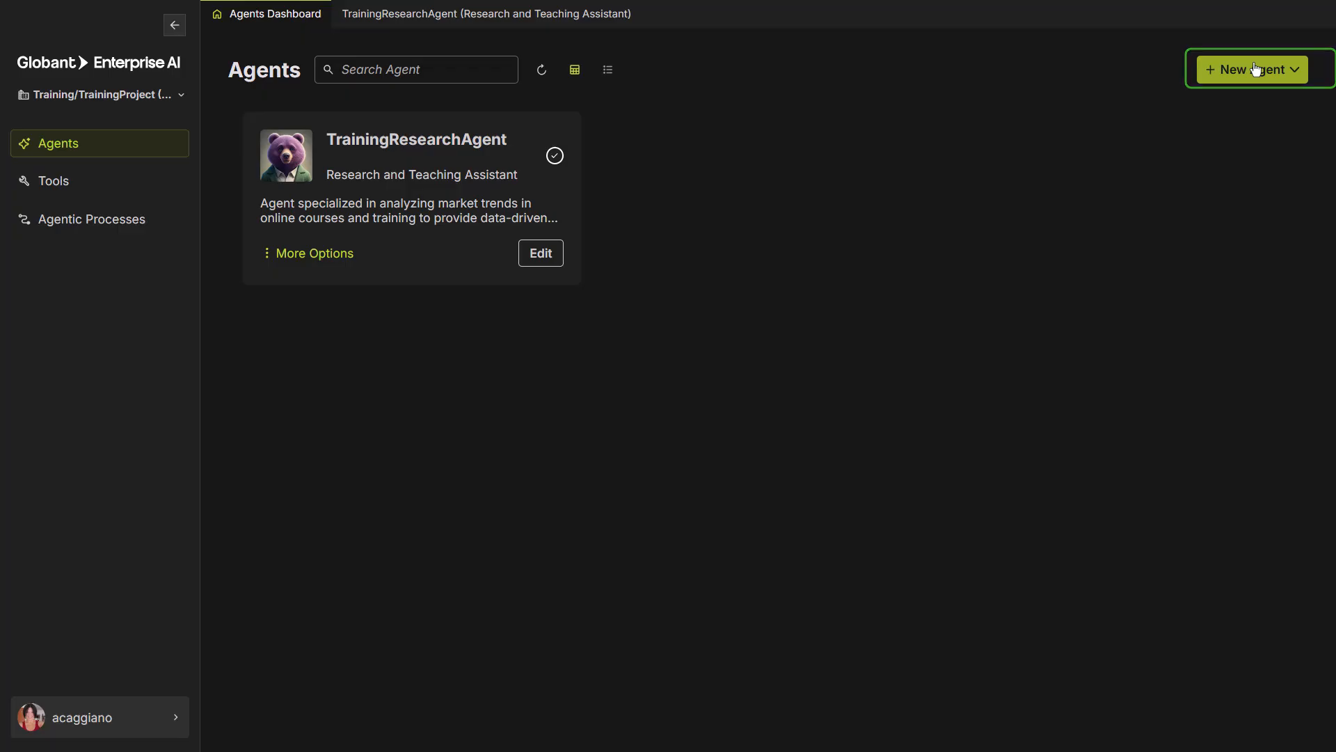
- Start a new agent manually and ask Iris for a "Marketing Research Assistant" that analyzes technology market trends and competitor activities for the marketing team
click(1256, 69)
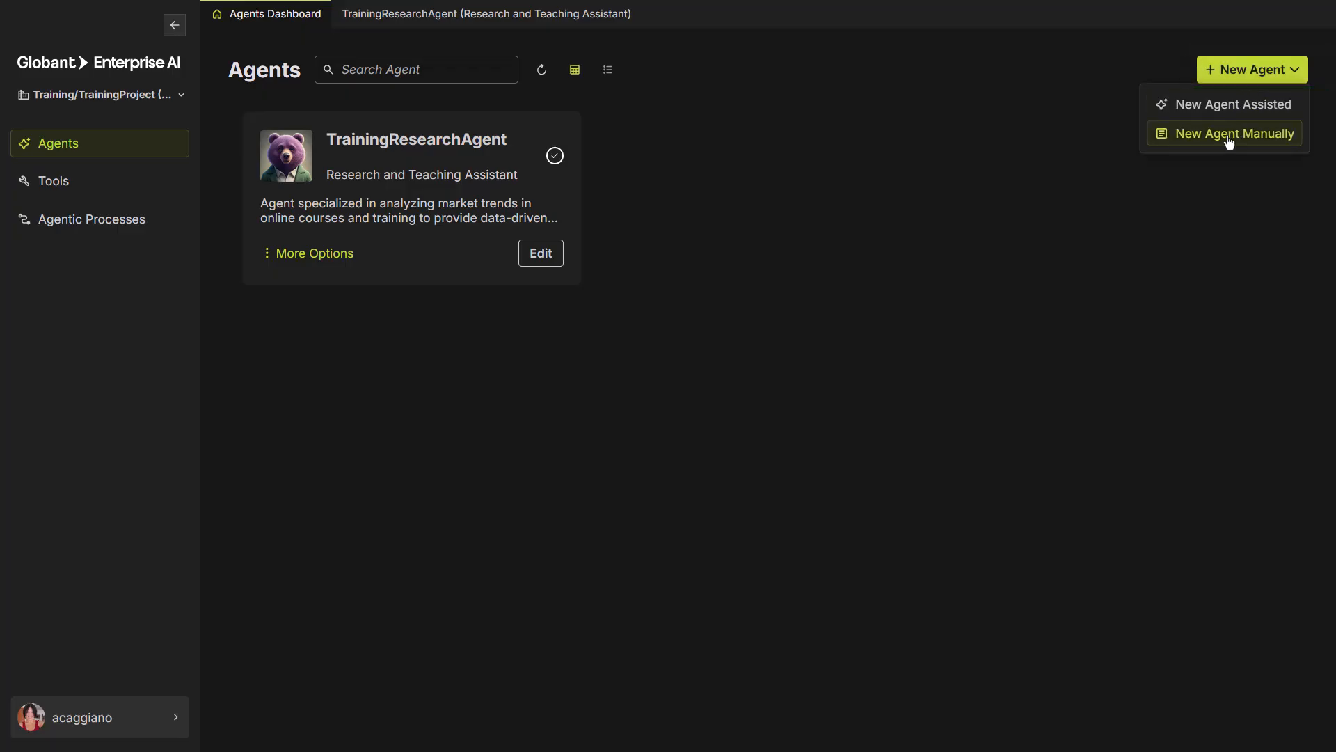
click(1229, 134)
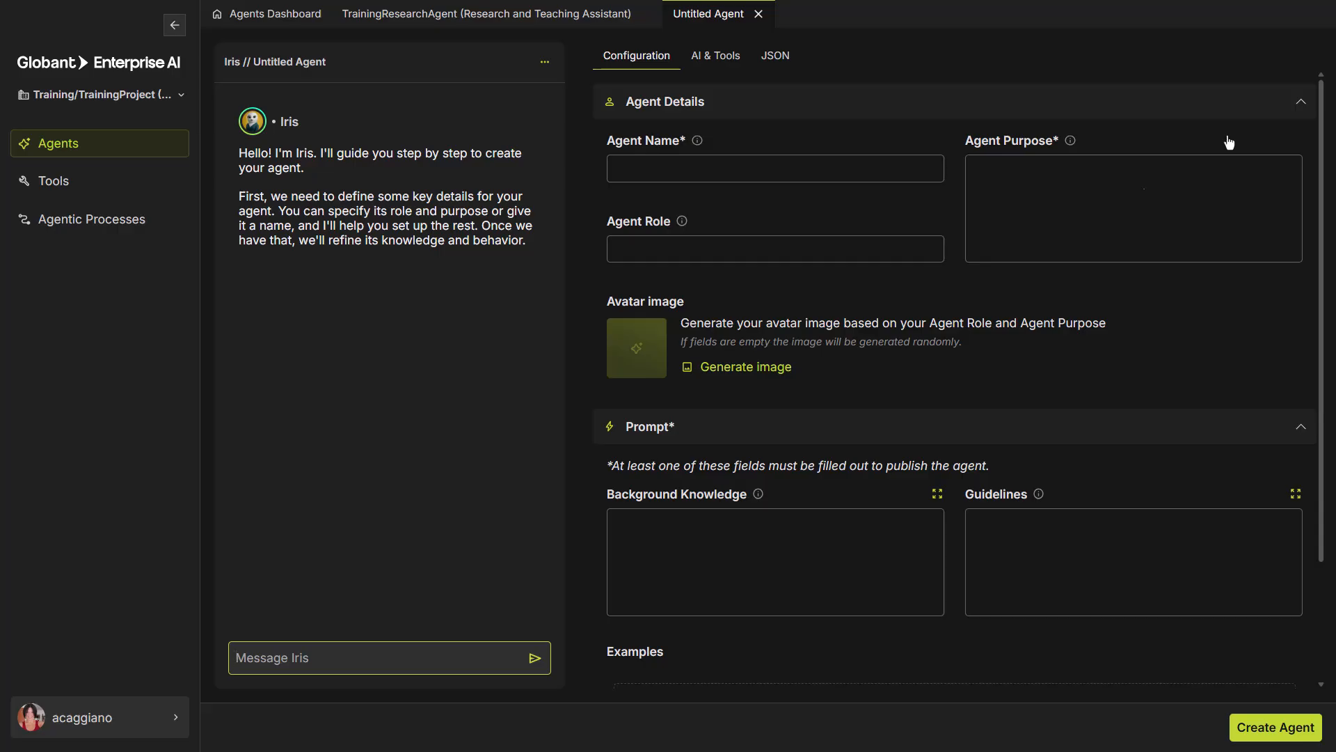
text(I want to create an agent named 'Marketing Research Assistant.' Its role is to analyze market trends and competitor activities in the technology industry. The purpose is to provide our marketing team with data-driven insights to inform our marketing strategies and campaigns.)
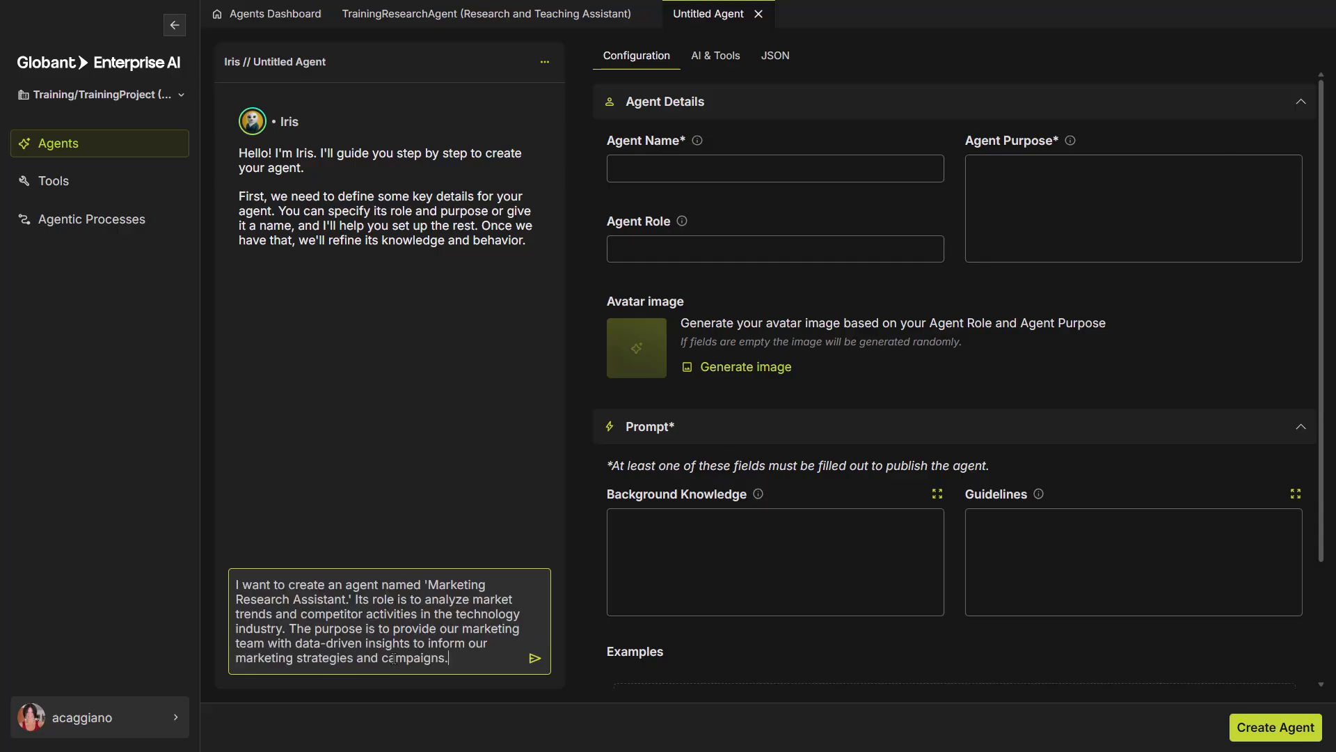
key(Return)
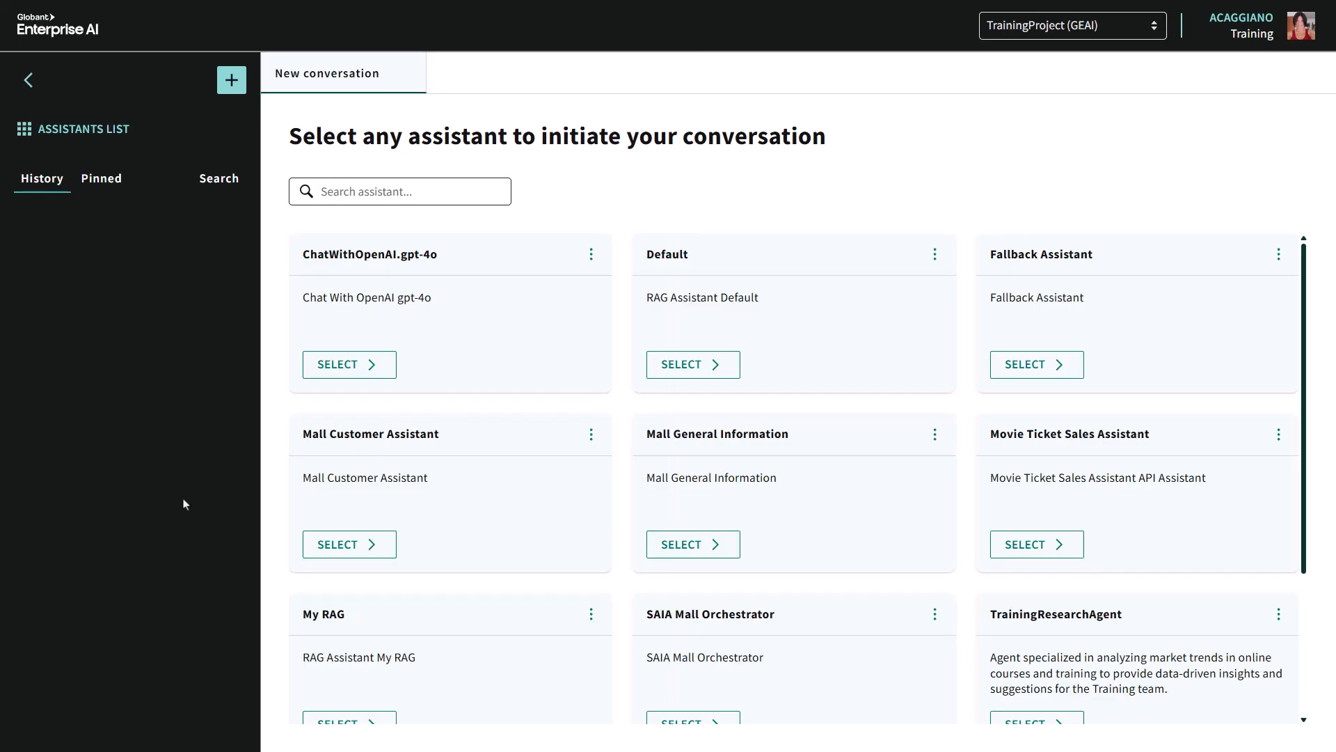
- In the assistants chat site, start a conversation with TrainingResearchAgent and ask "What are the best platforms for teaching online courses?"
scroll(1310, 554, down, 2)
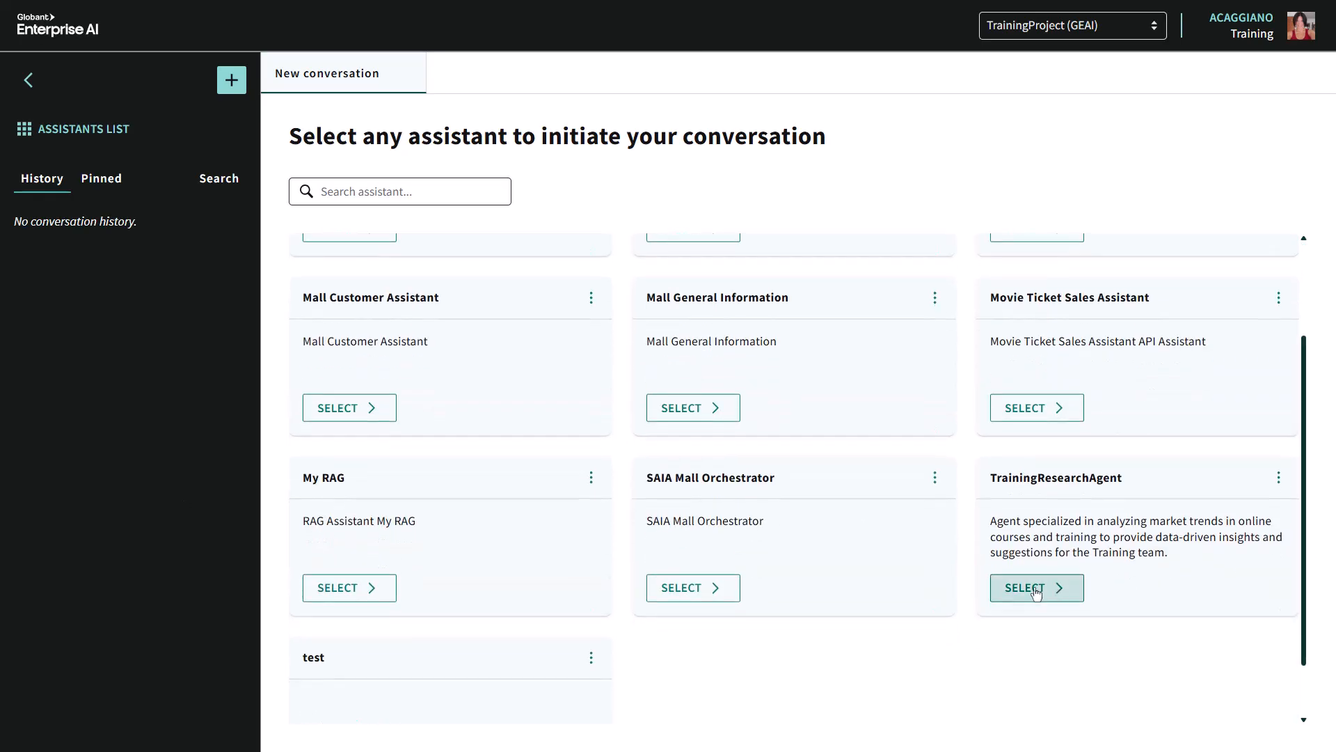
click(1035, 591)
click(561, 703)
text(What are the best platforms for teaching online courses?)
key(Return)
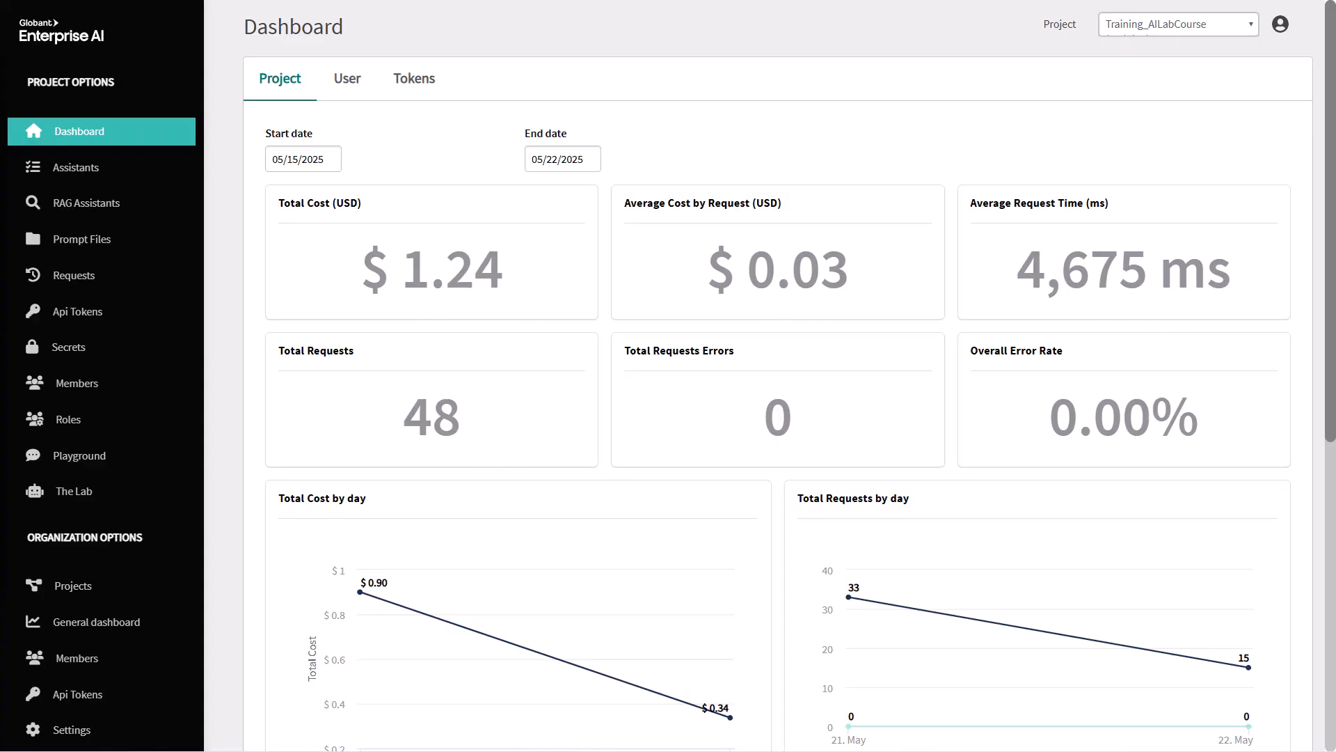
- In the console's Lab jobs, filter agents containing "training" and view the steps of the Online Programming Course Structure for High School Students job
scroll(178, 607, down, 3)
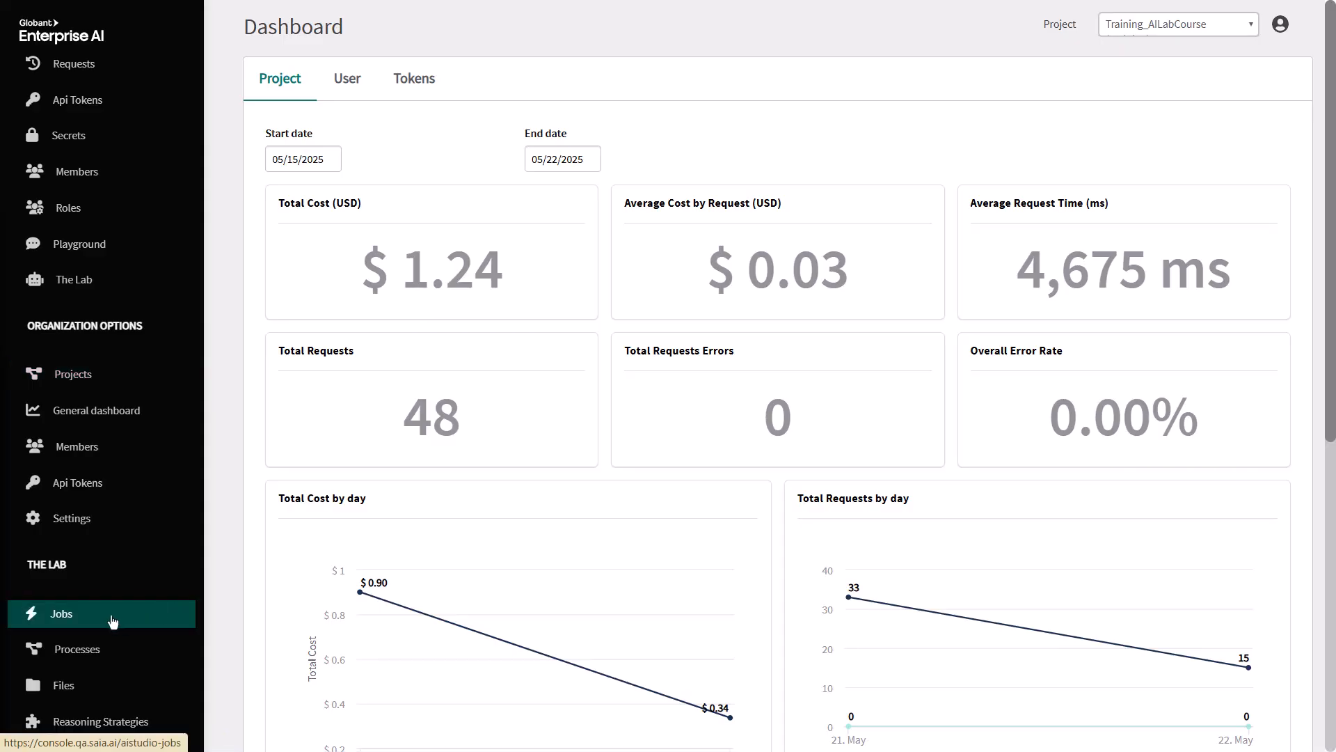
click(113, 620)
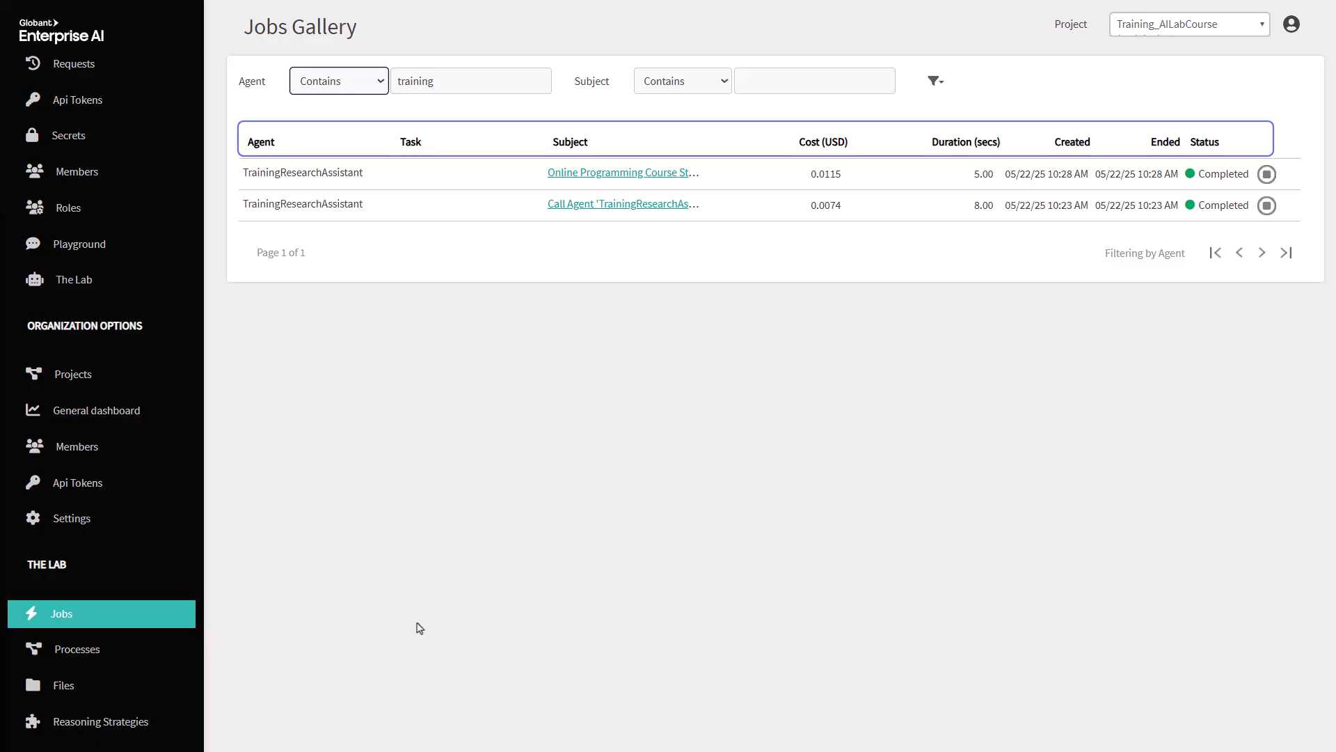
click(602, 174)
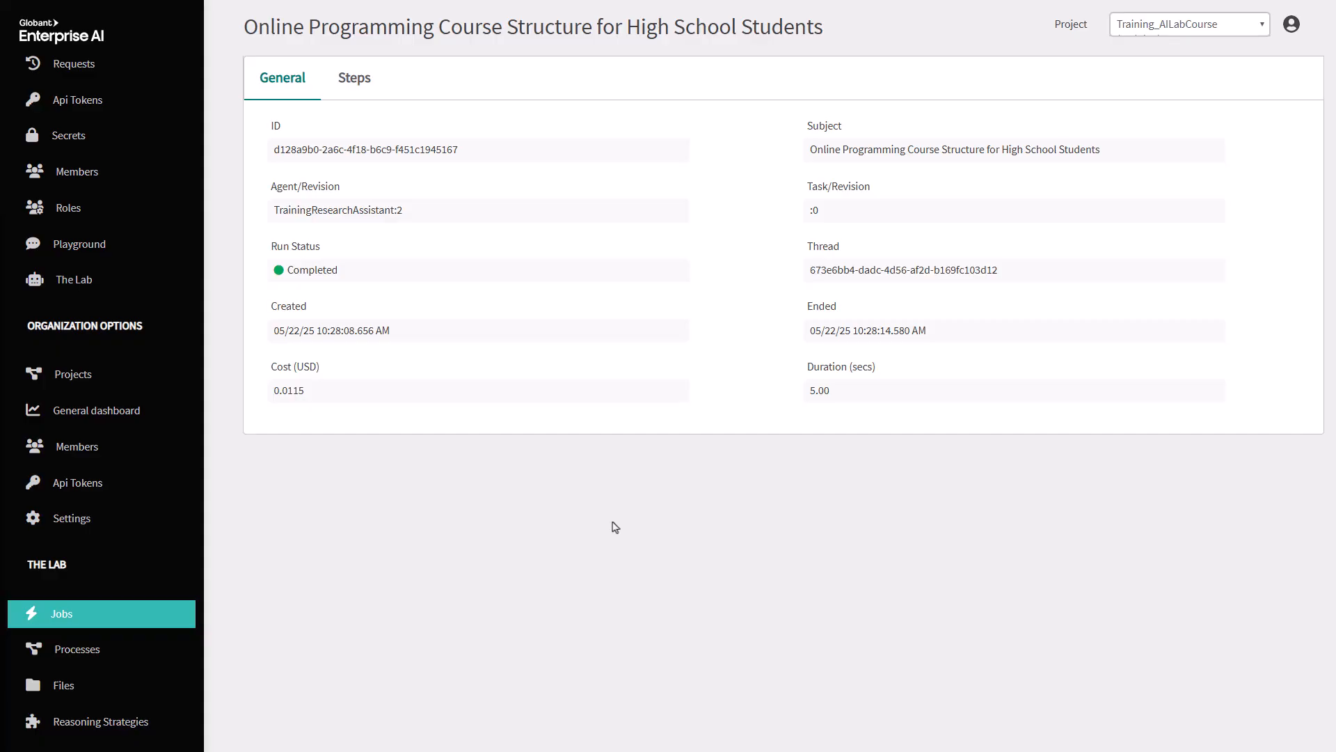
click(366, 85)
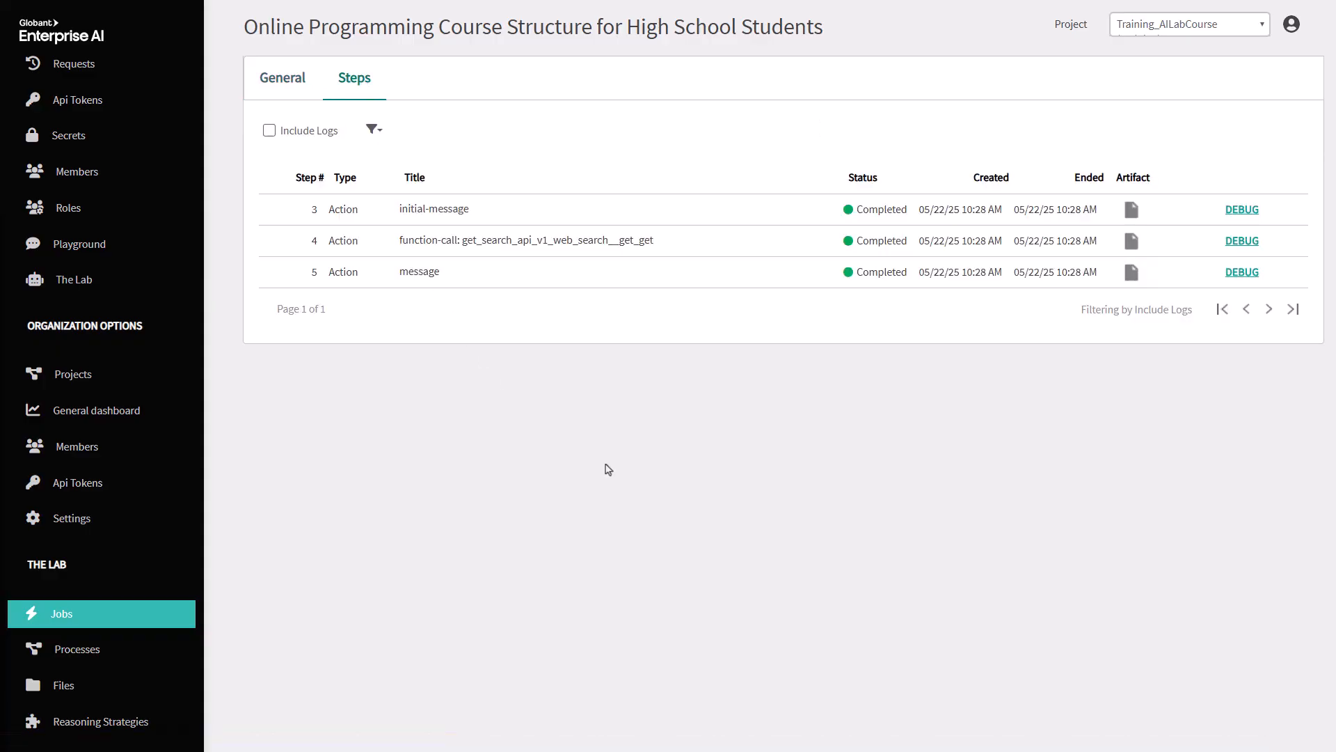
- Examine the debug details of the initial-message step, including its step information, action and result data
click(1227, 210)
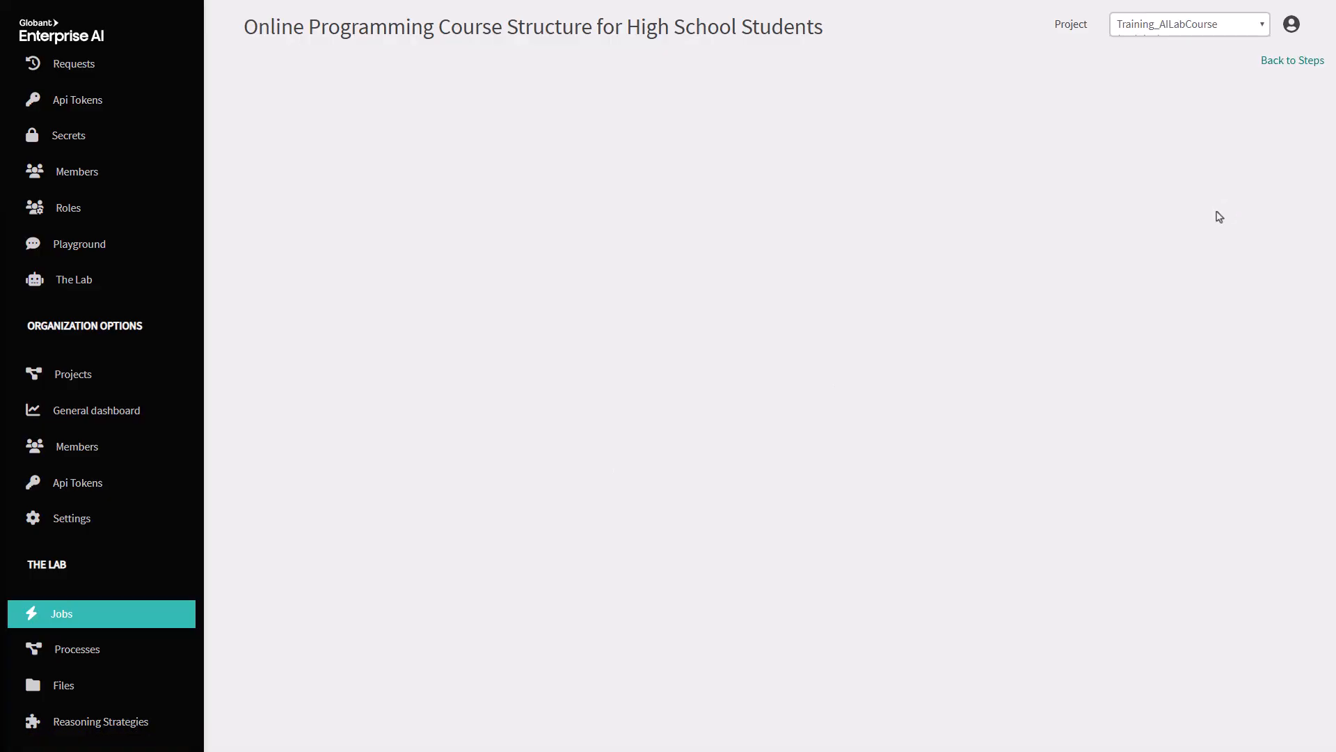
scroll(1124, 317, down, 4)
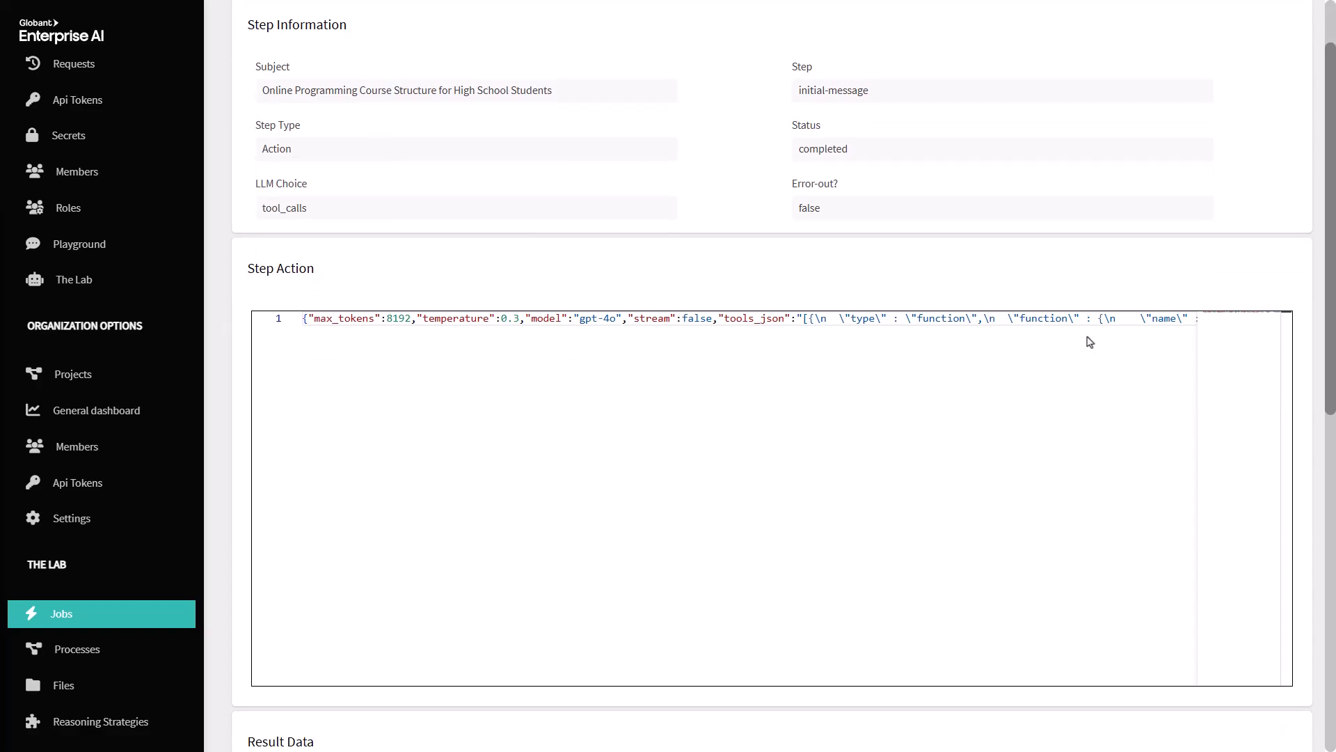
scroll(1297, 255, down, 1)
scroll(1297, 254, up, 5)
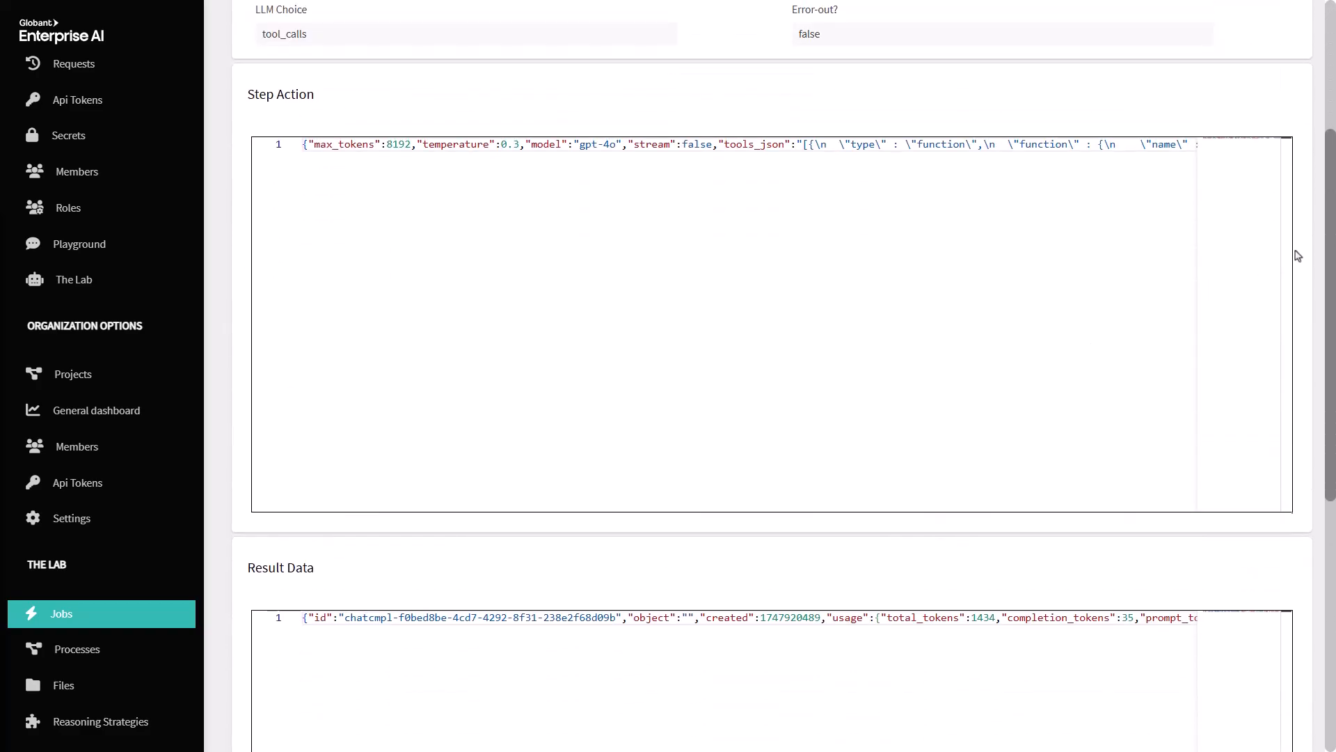